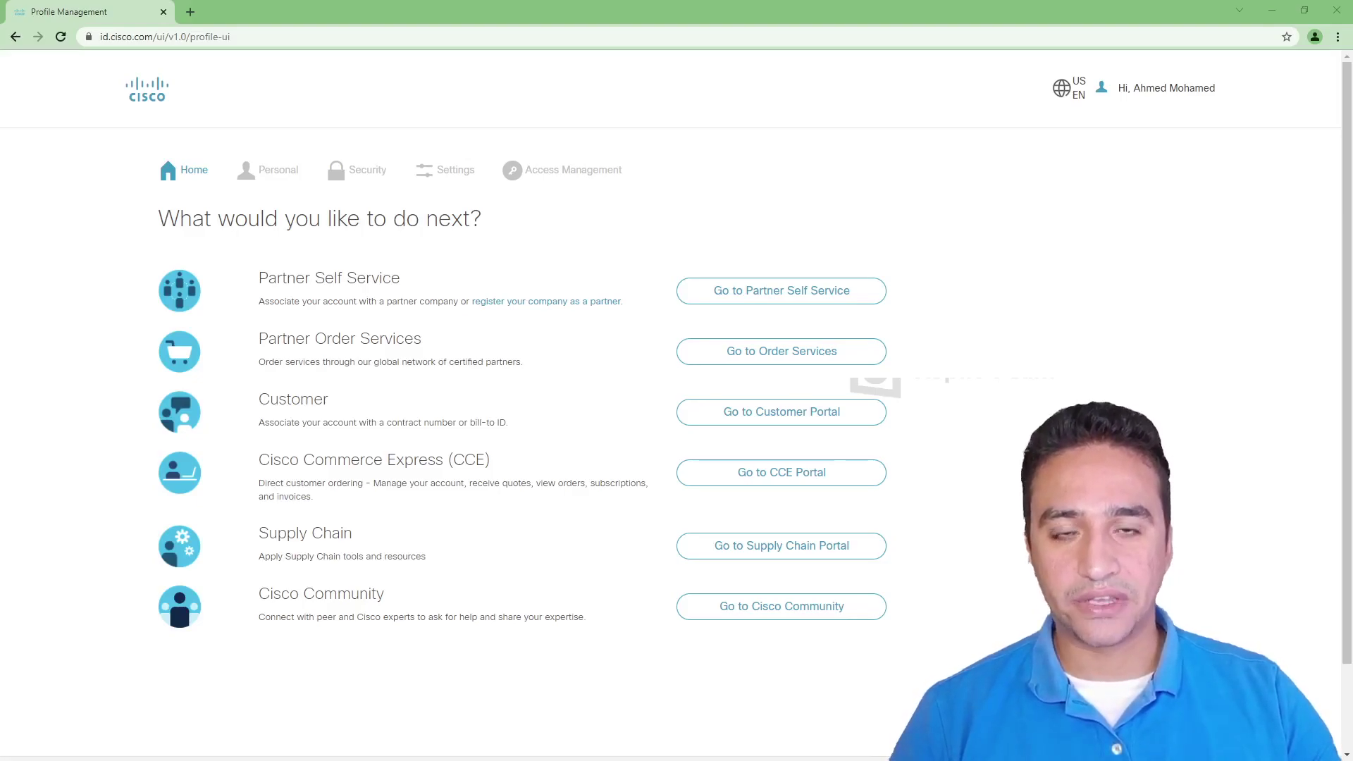
# Open a new tab and go to the Google home page.
pyautogui.click(191, 12)
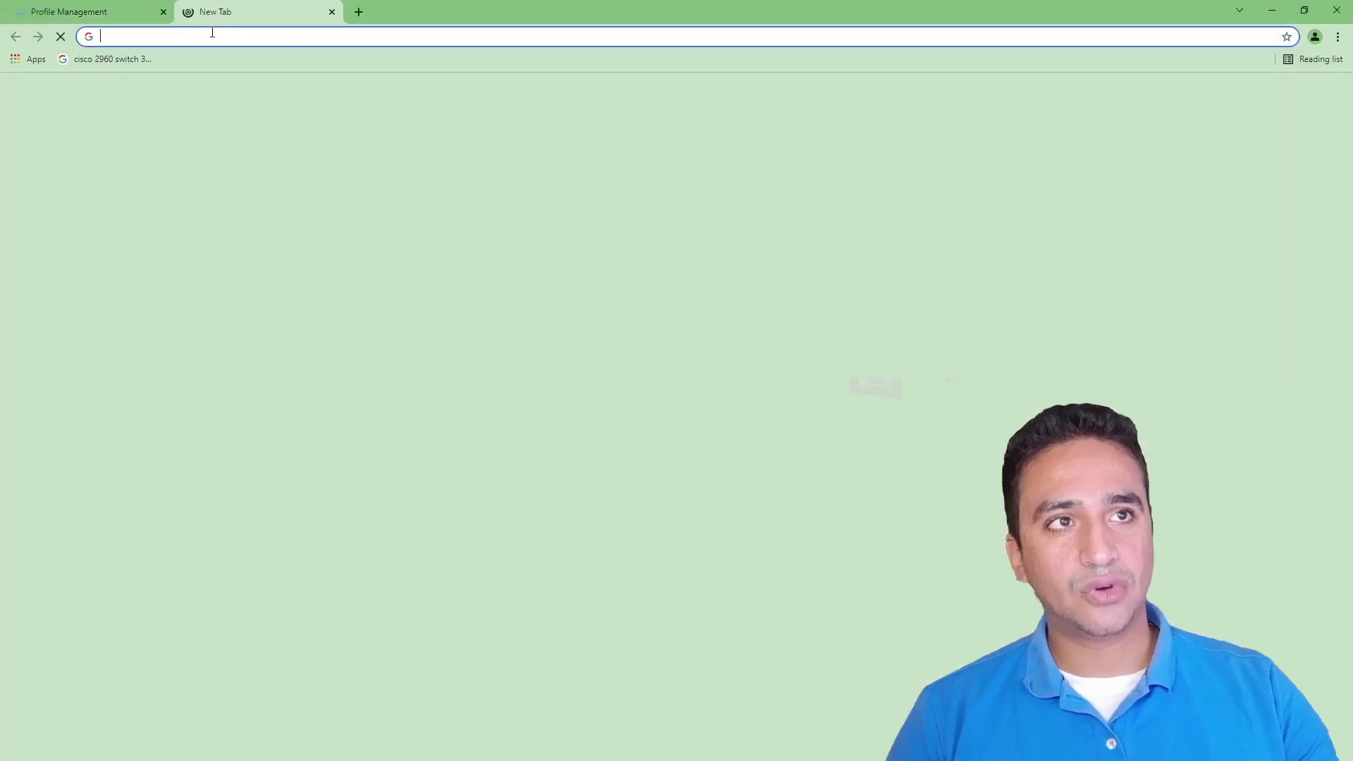
pyautogui.write('google')
pyautogui.press('Return')
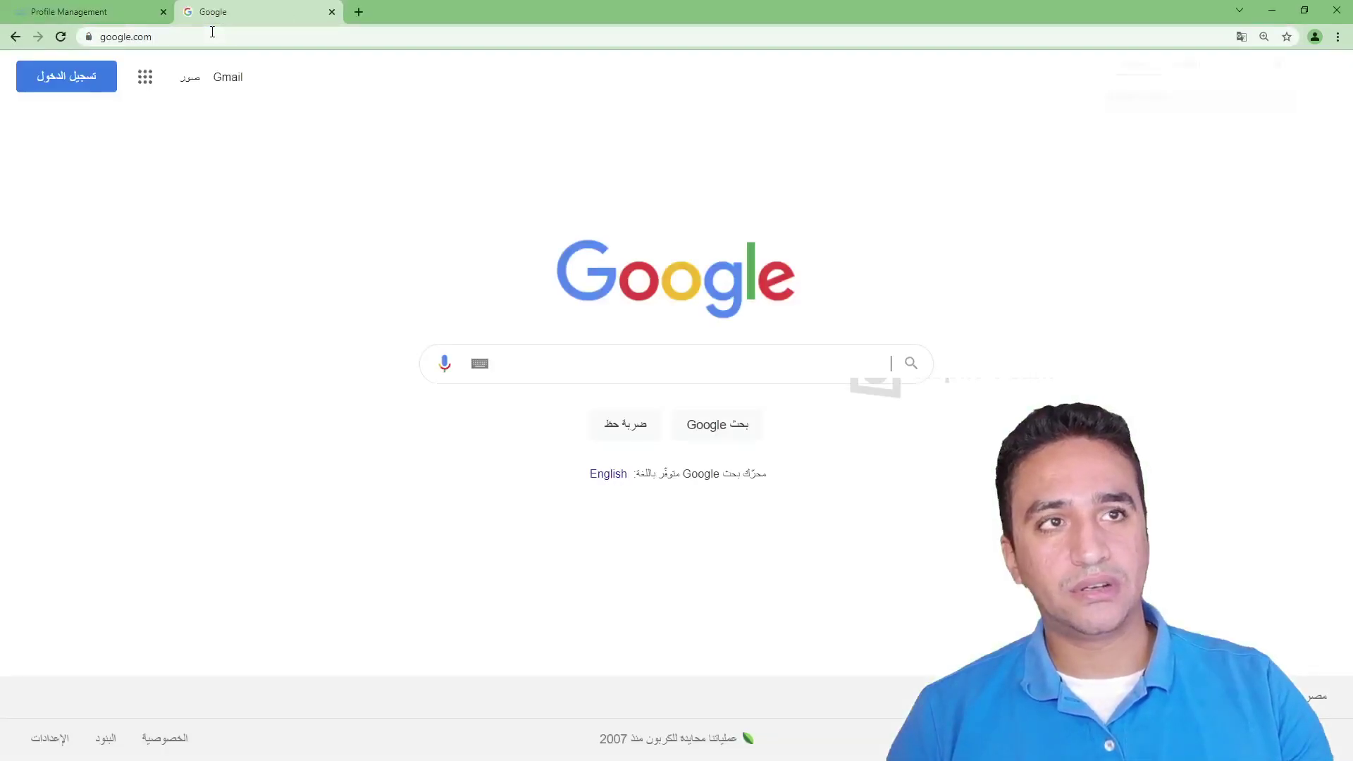
# Search for 'CERTMETRIC CISCO' and open the Cisco - Certmetrics.com result.
pyautogui.click(556, 350)
pyautogui.write('CER')
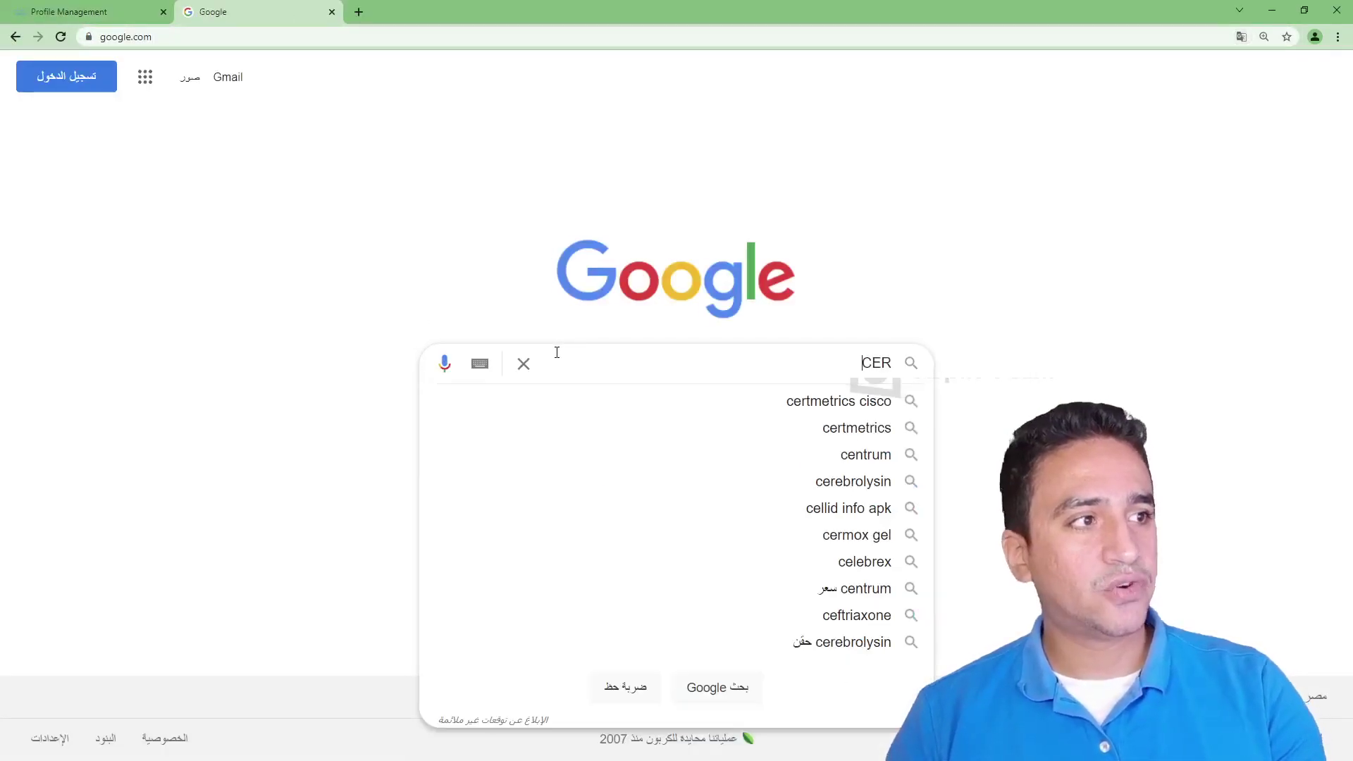
pyautogui.write('TMETRIC')
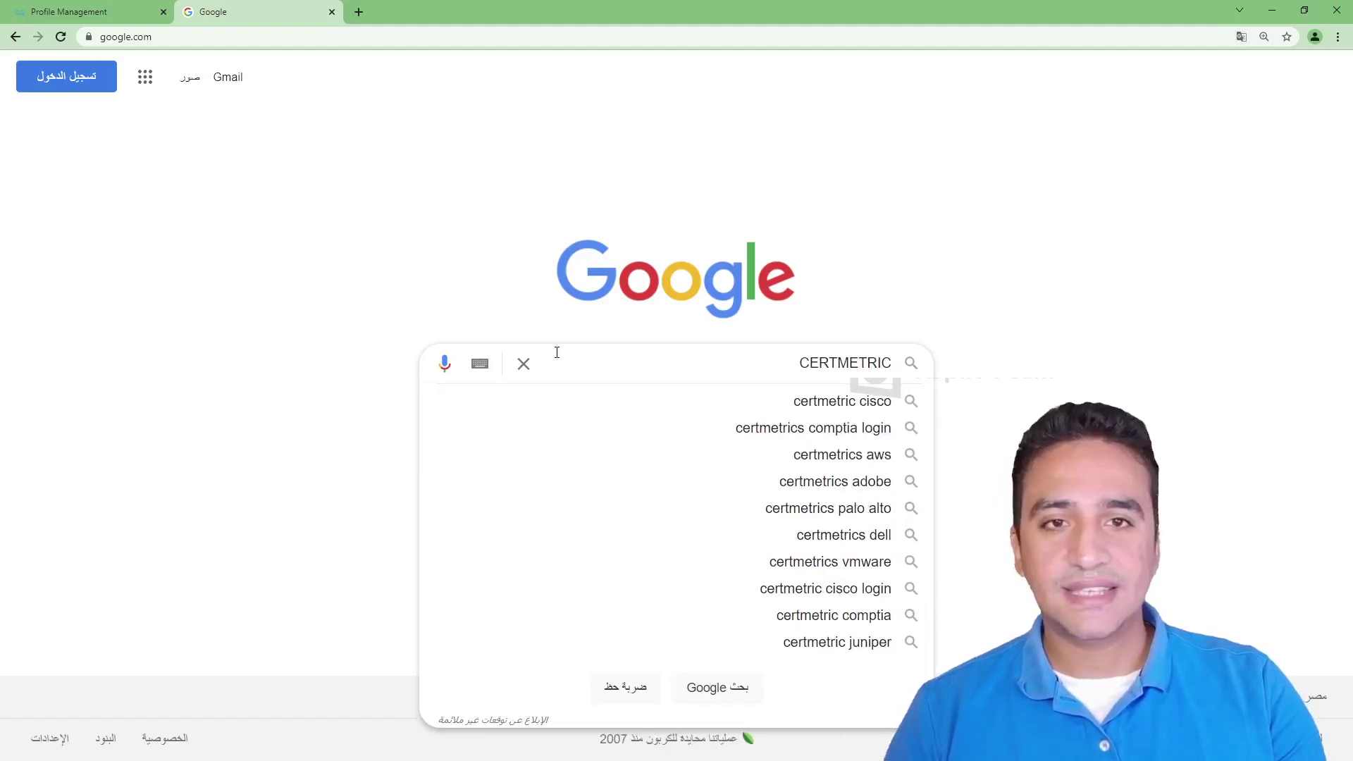
pyautogui.write(' CISCO')
pyautogui.press('Return')
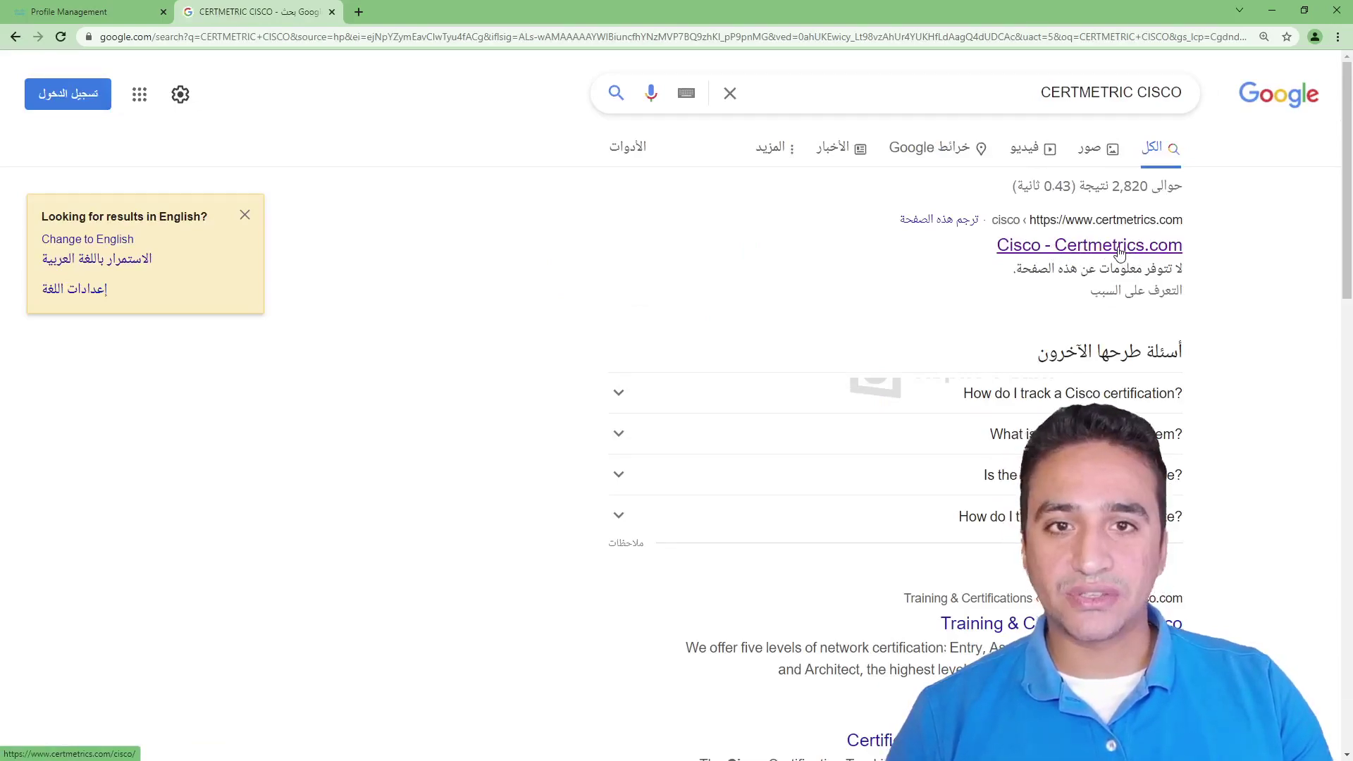
pyautogui.click(1120, 252)
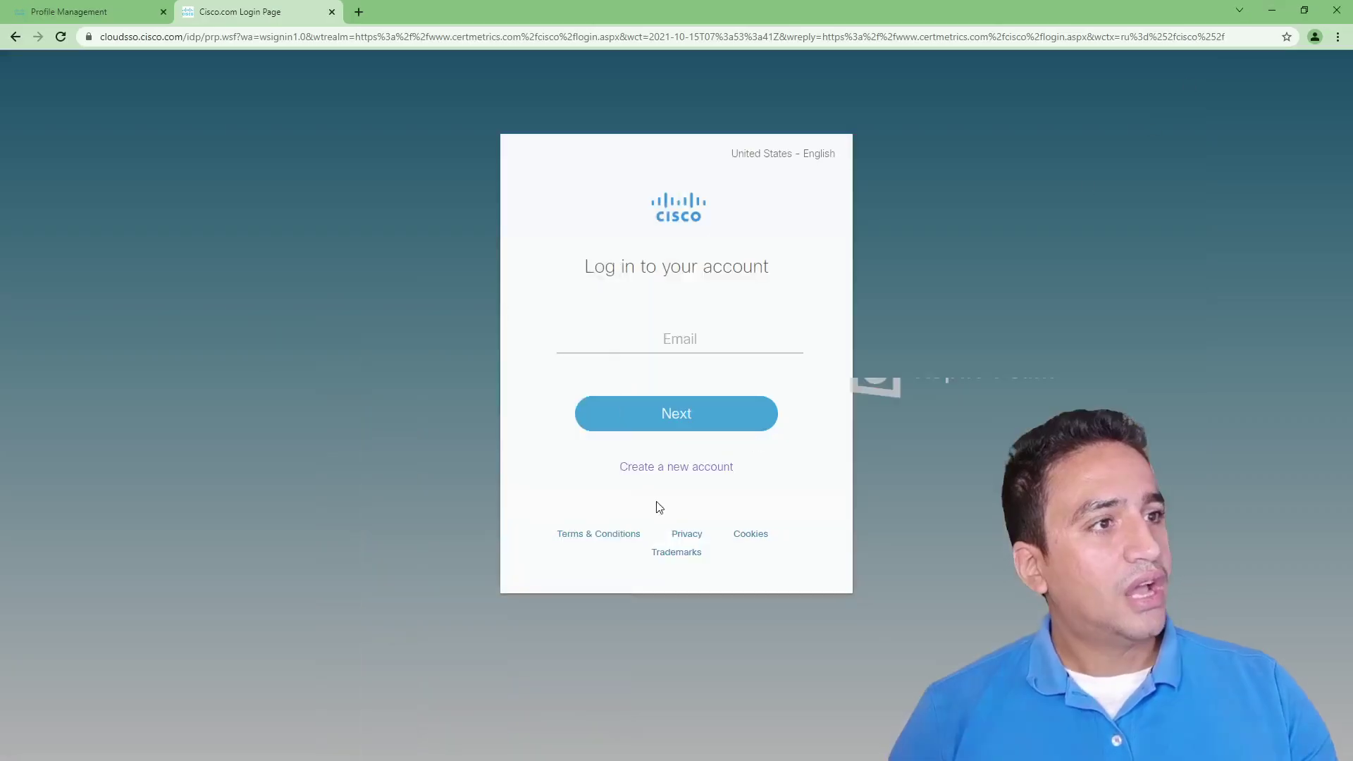
# Sign in to CertMetrics with the saved account e-mail from autofill.
pyautogui.click(679, 341)
pyautogui.click(659, 380)
pyautogui.click(743, 414)
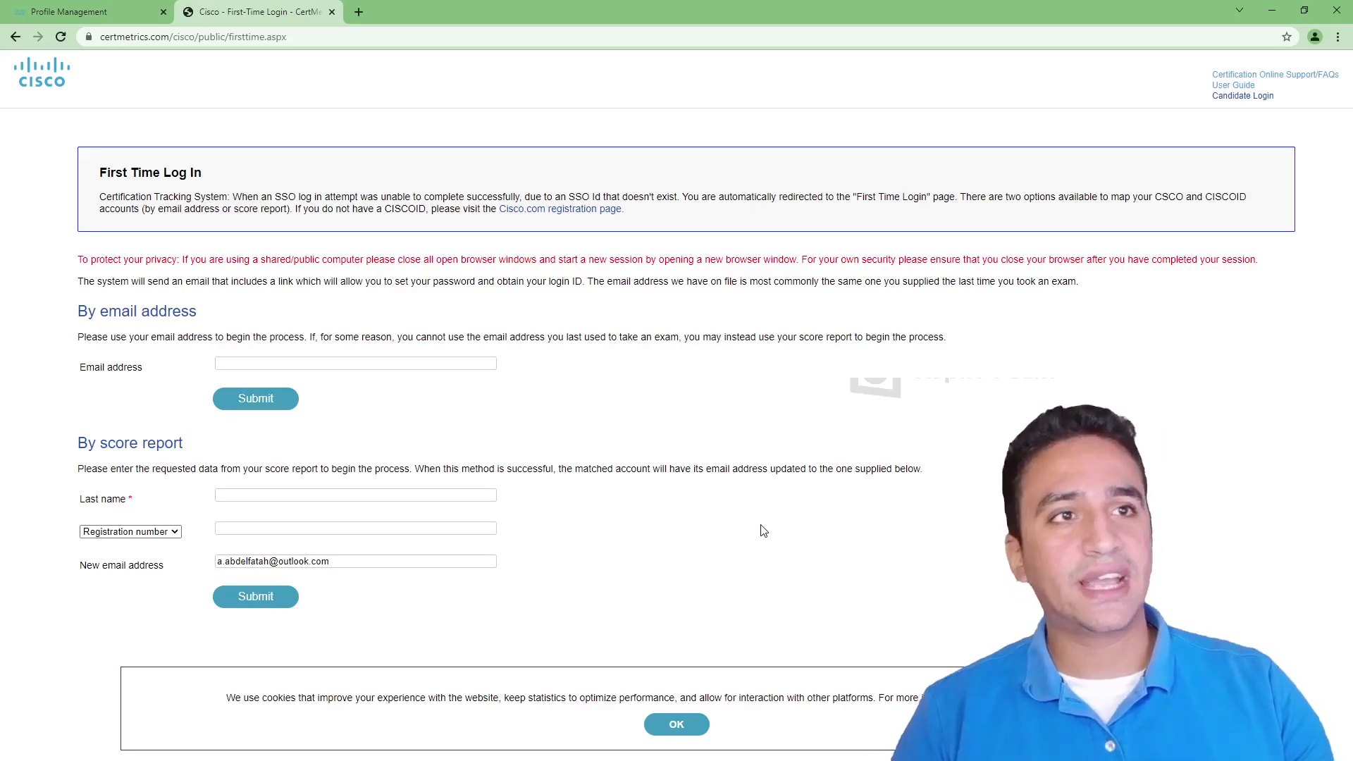
# Zoom the First Time Log In page to 150%, dismiss the cookie notice, then switch to the Credly window.
pyautogui.hotkey('ctrl', '+')
pyautogui.hotkey('ctrl', '+')
pyautogui.hotkey('ctrl', '+')
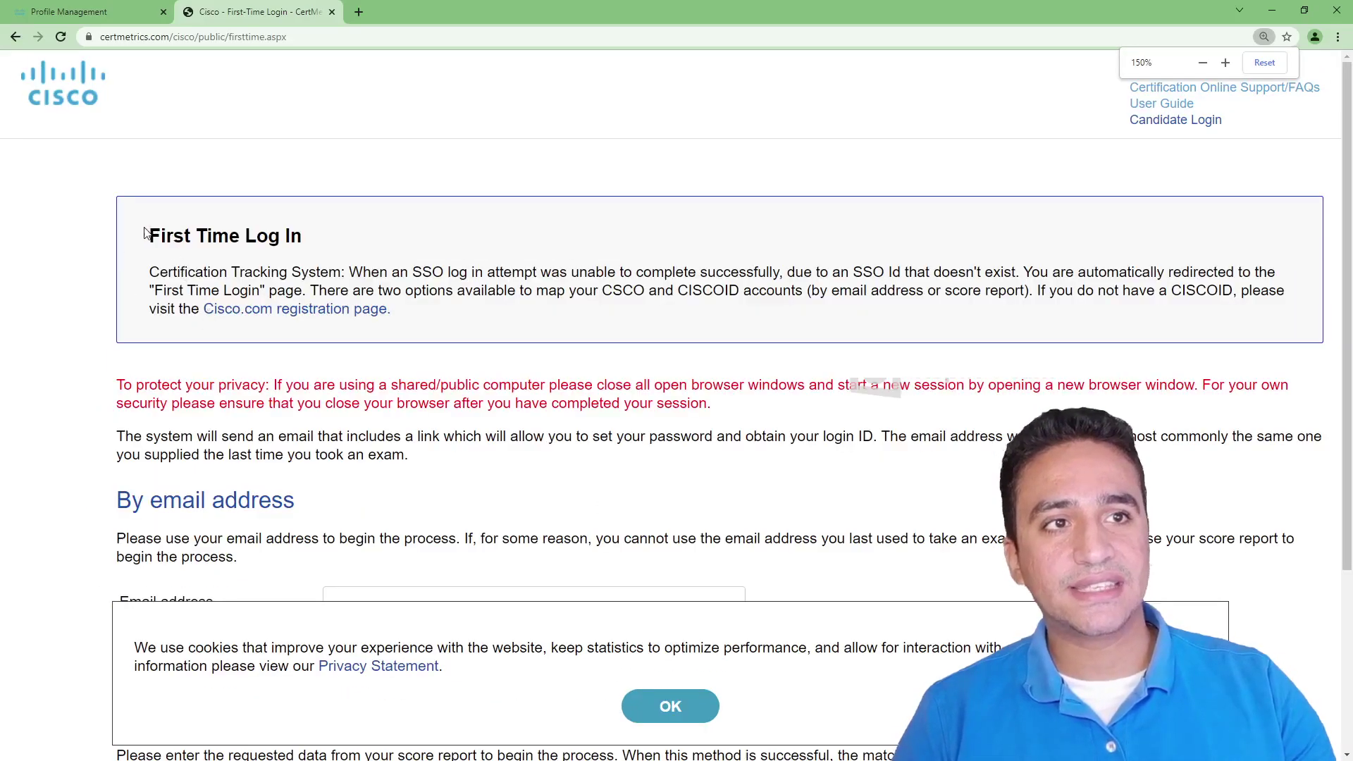
pyautogui.moveTo(144, 234); pyautogui.dragTo(379, 243)
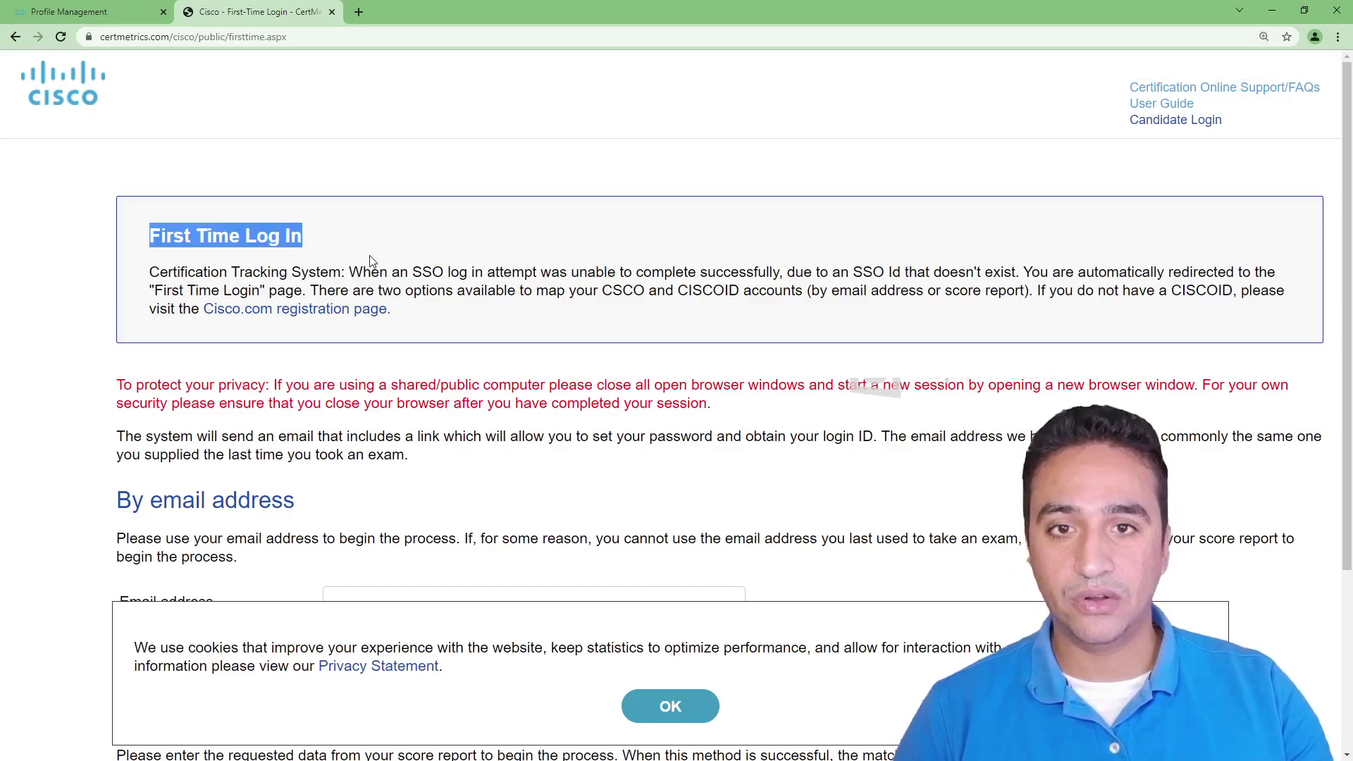
pyautogui.scroll(-3, 371, 261)
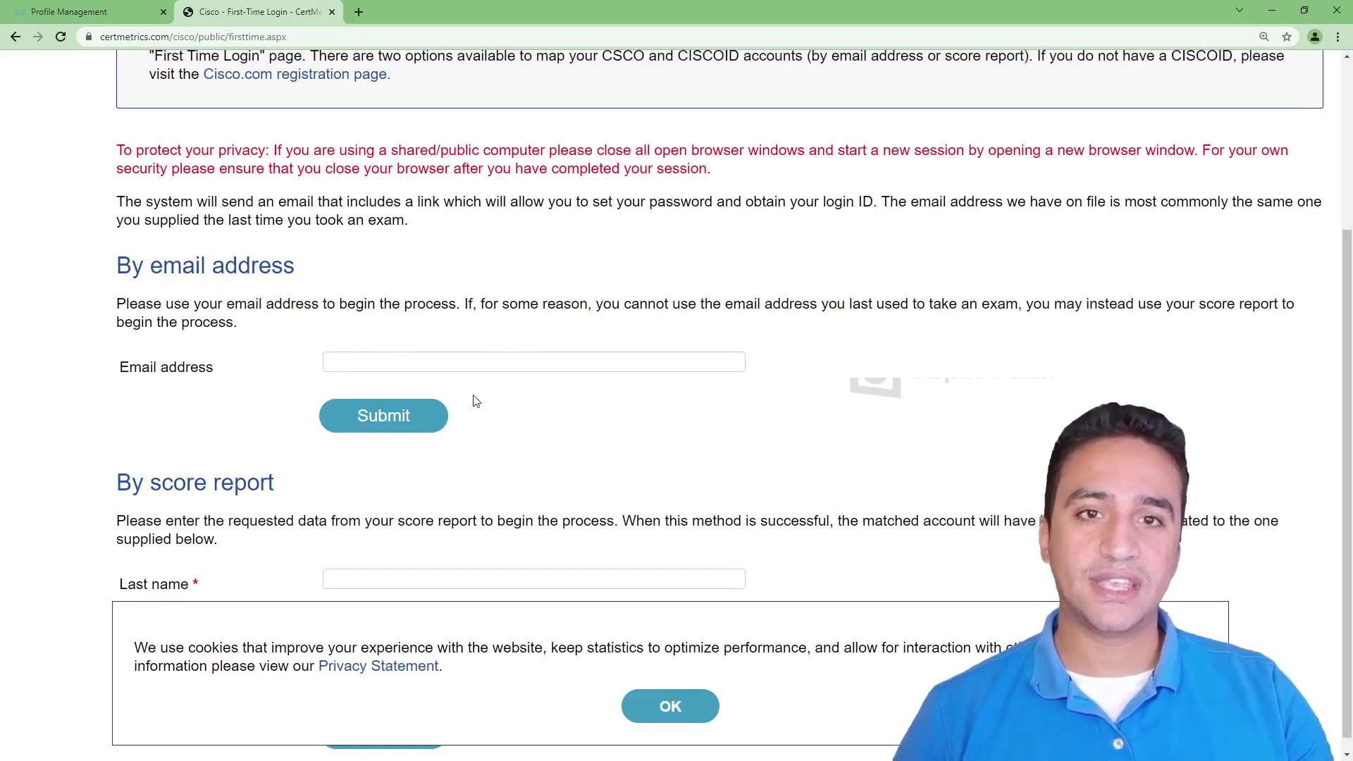
pyautogui.scroll(-1, 470, 399)
pyautogui.click(652, 704)
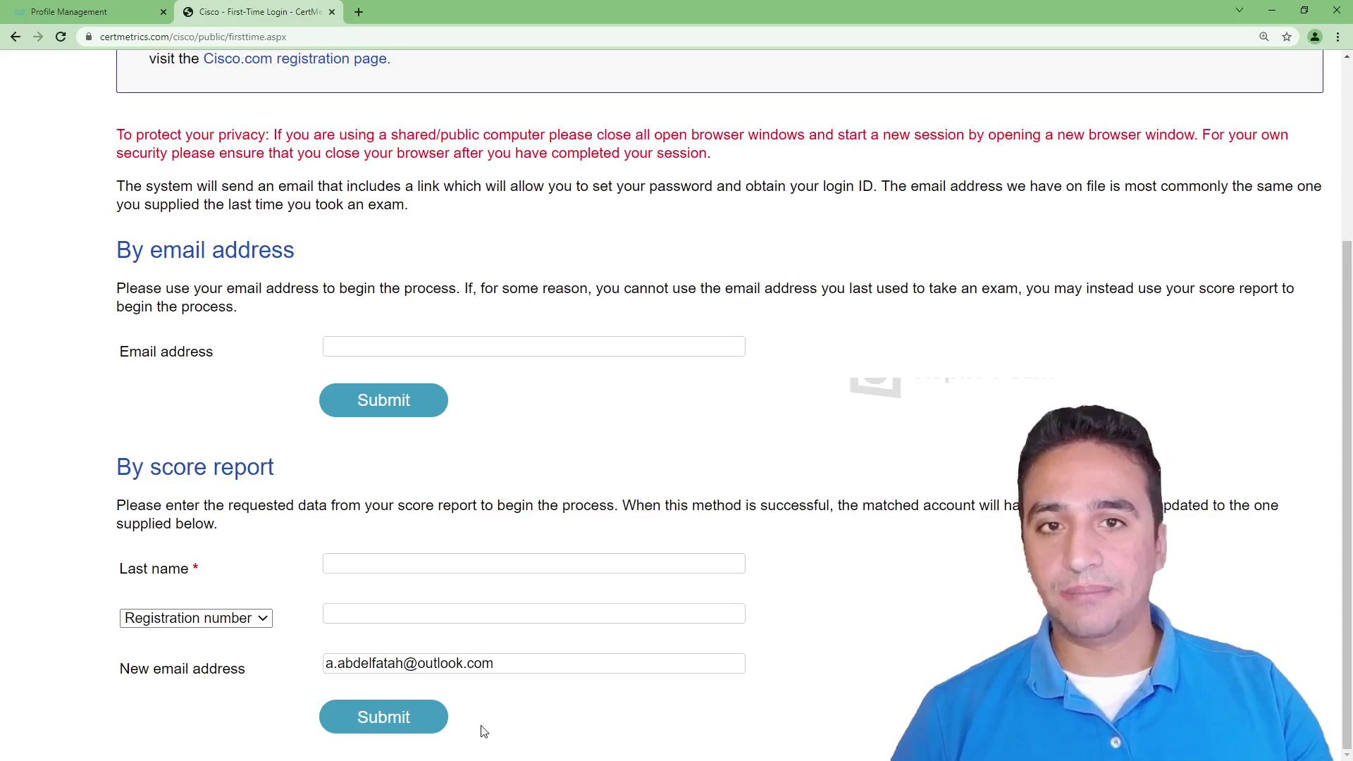
pyautogui.click(1272, 10)
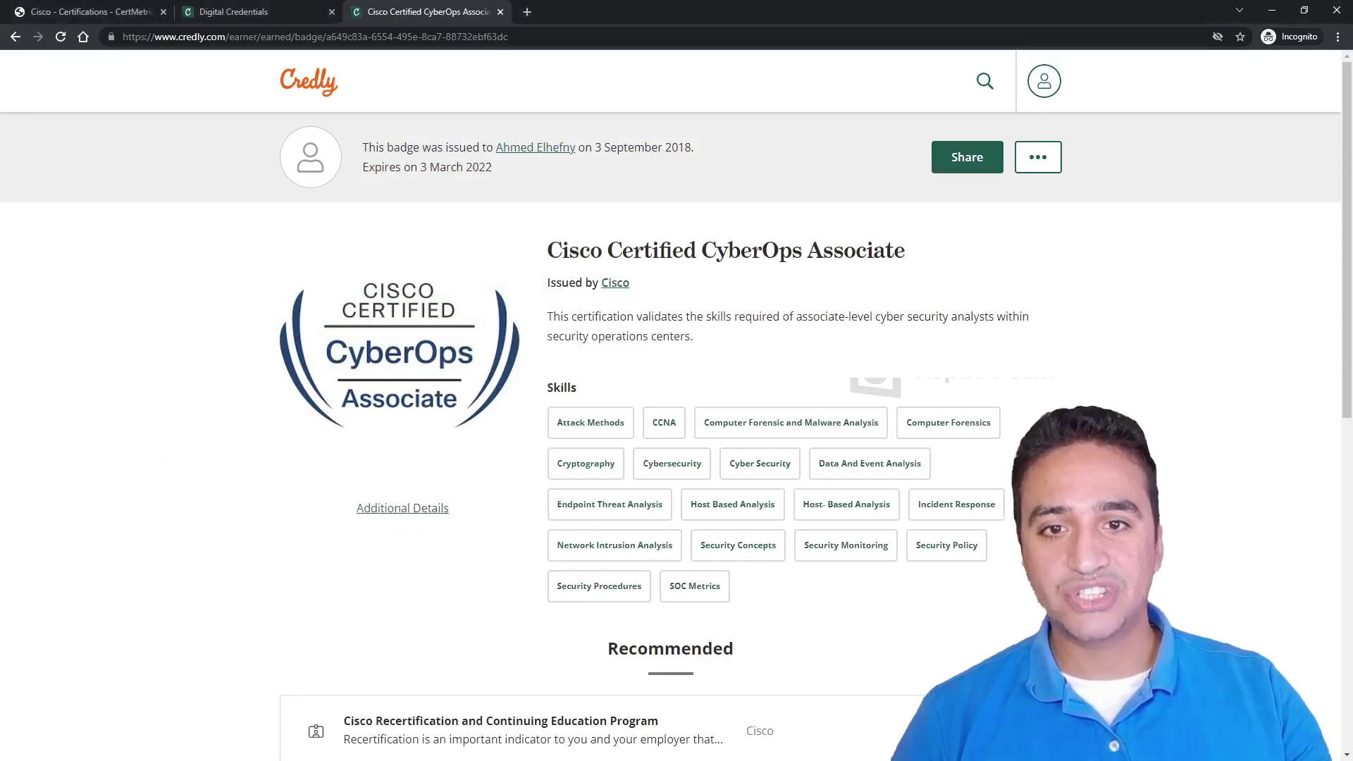
# Return to the CertMetrics home page and open the Certifications summary.
pyautogui.click(103, 7)
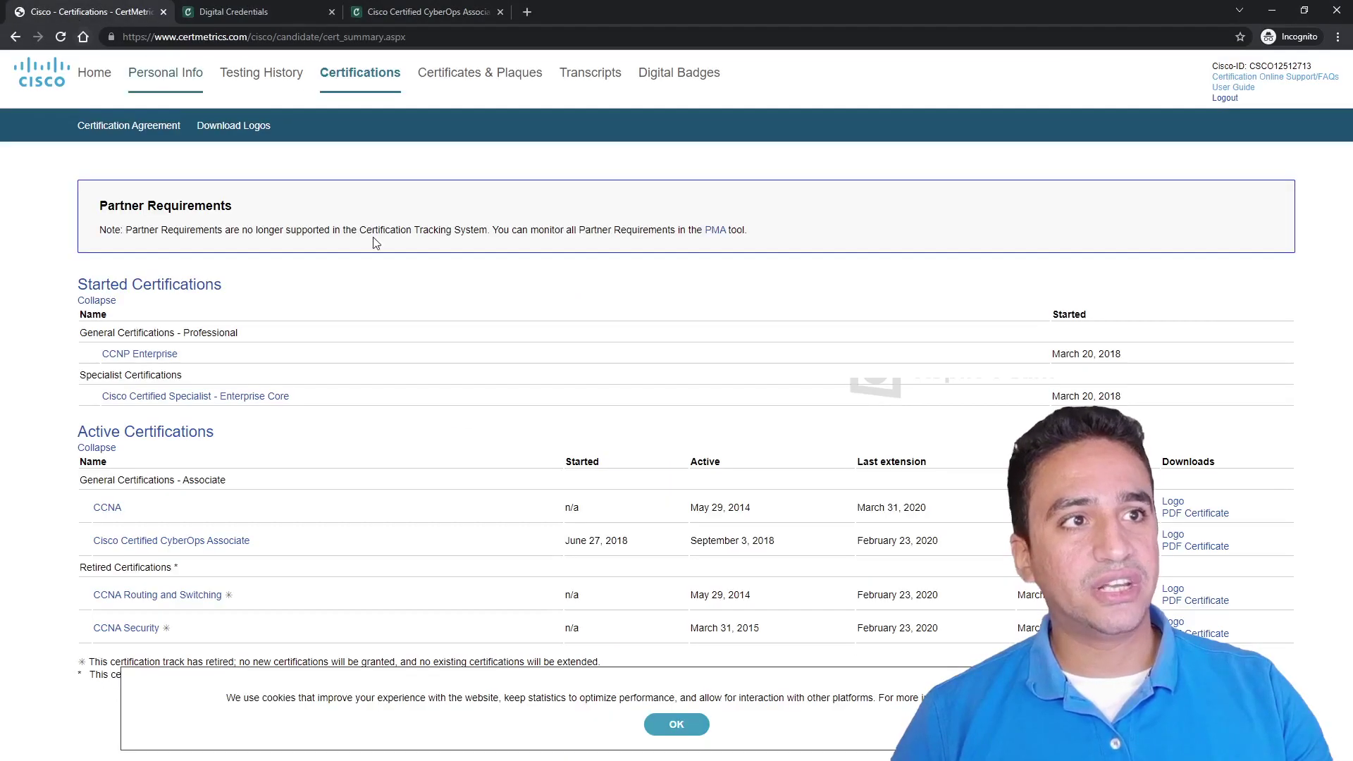
pyautogui.click(15, 37)
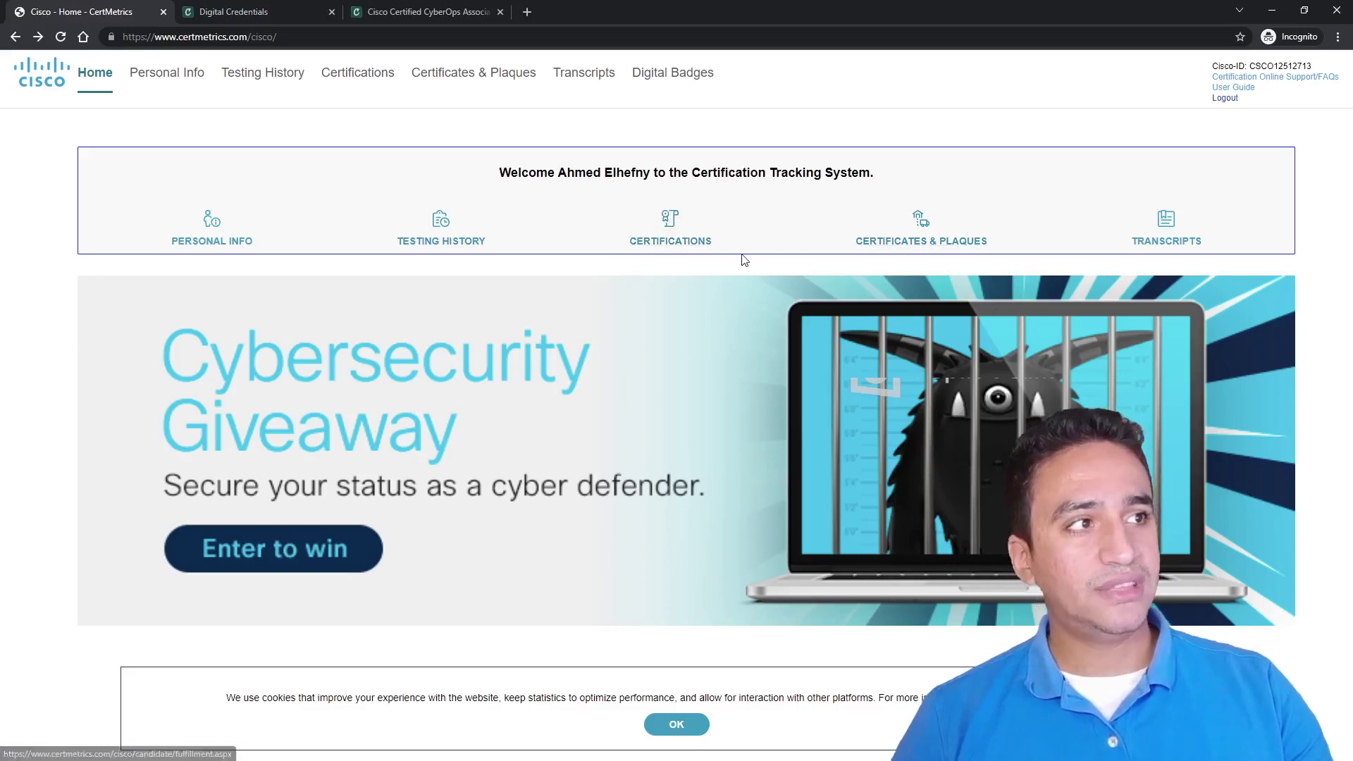
pyautogui.click(662, 242)
# Zoom to 150% and highlight CCNA's Active date, May 29, 2014, and Last extension date, March 31, 2020.
pyautogui.hotkey('ctrl', '+')
pyautogui.hotkey('ctrl', '+')
pyautogui.hotkey('ctrl', '+')
pyautogui.scroll(-2, 208, 518)
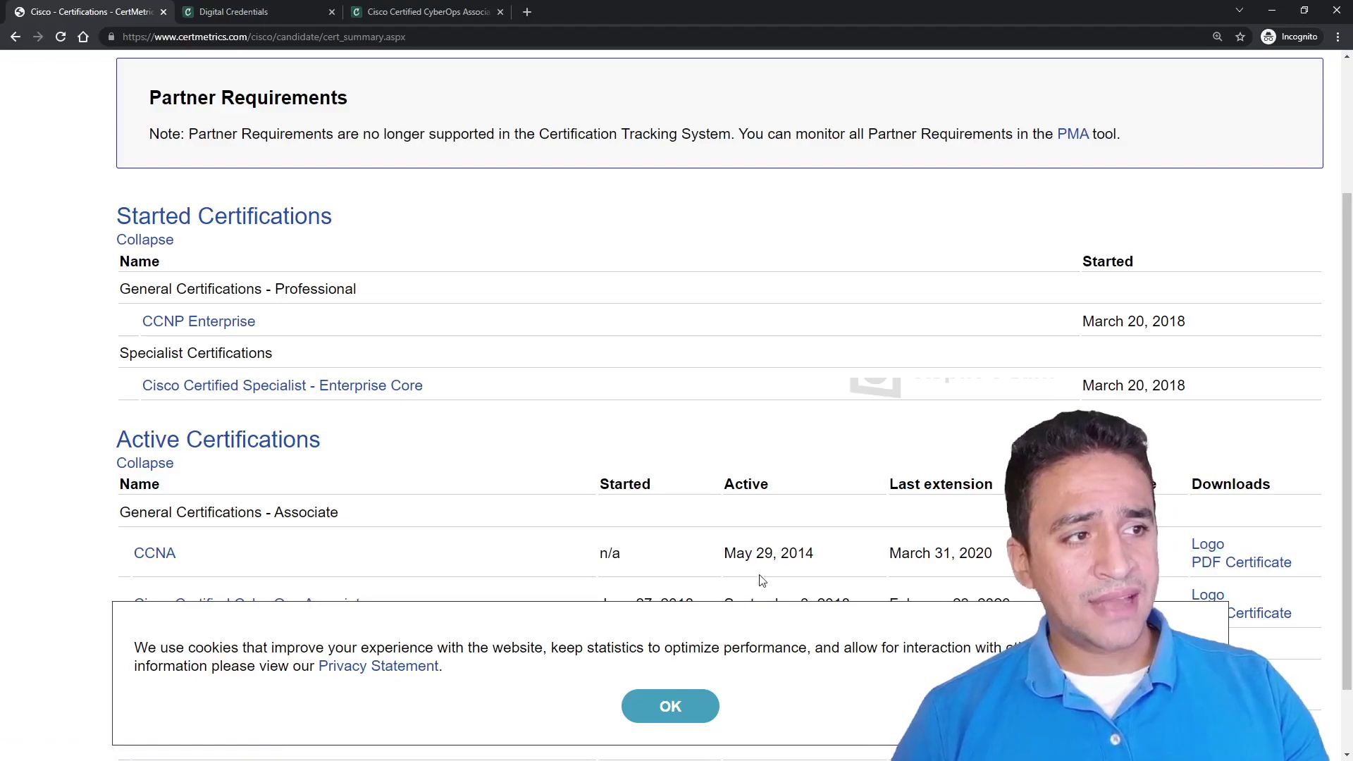
pyautogui.moveTo(716, 562); pyautogui.dragTo(831, 554)
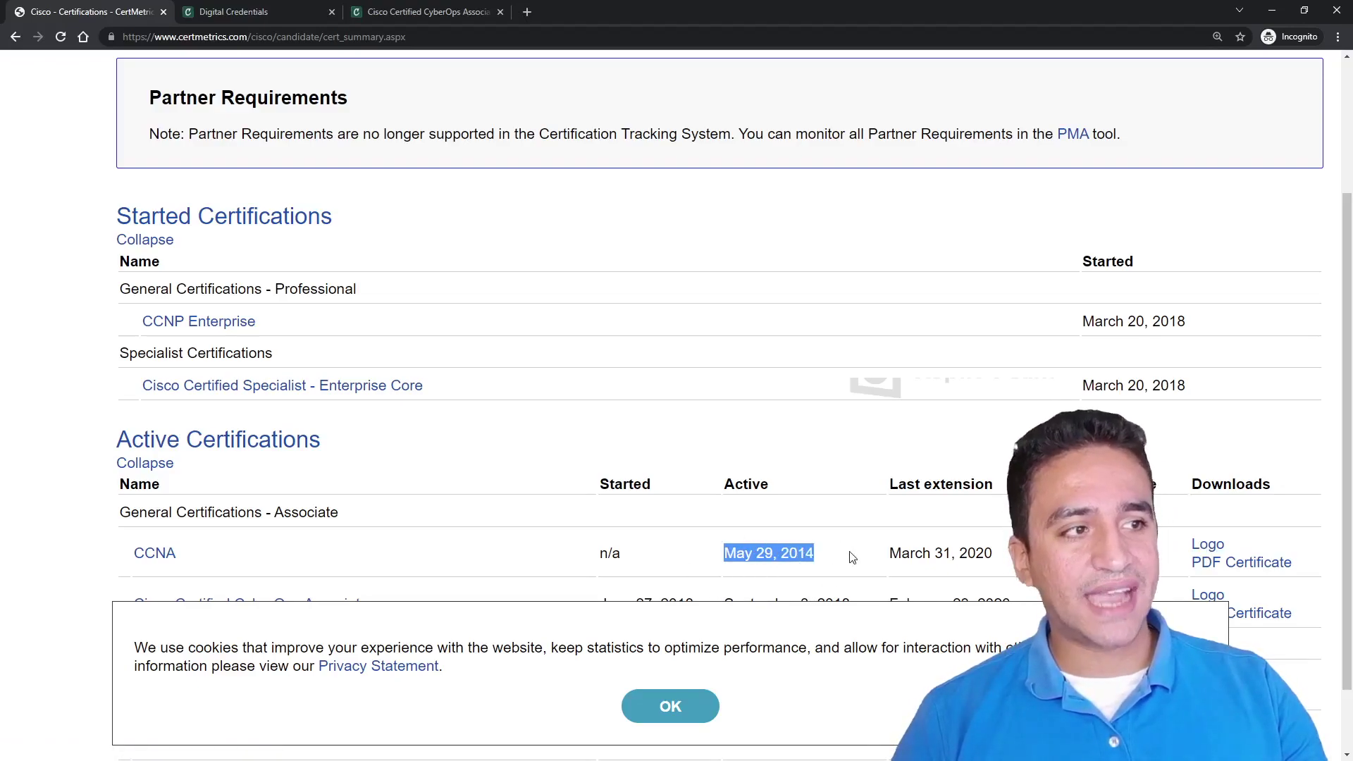
pyautogui.moveTo(720, 485); pyautogui.dragTo(778, 483)
pyautogui.moveTo(704, 552); pyautogui.dragTo(792, 553)
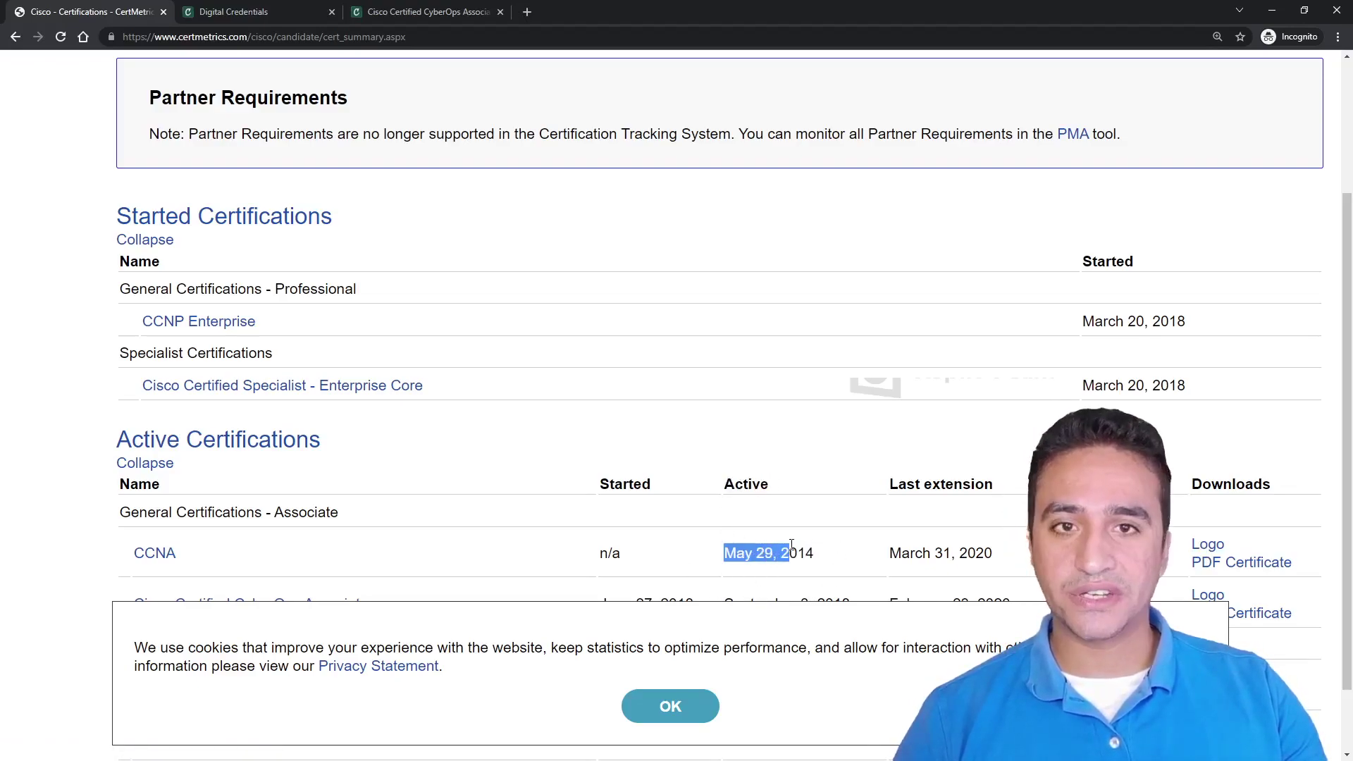
pyautogui.moveTo(881, 485); pyautogui.dragTo(983, 484)
pyautogui.moveTo(881, 553); pyautogui.dragTo(994, 554)
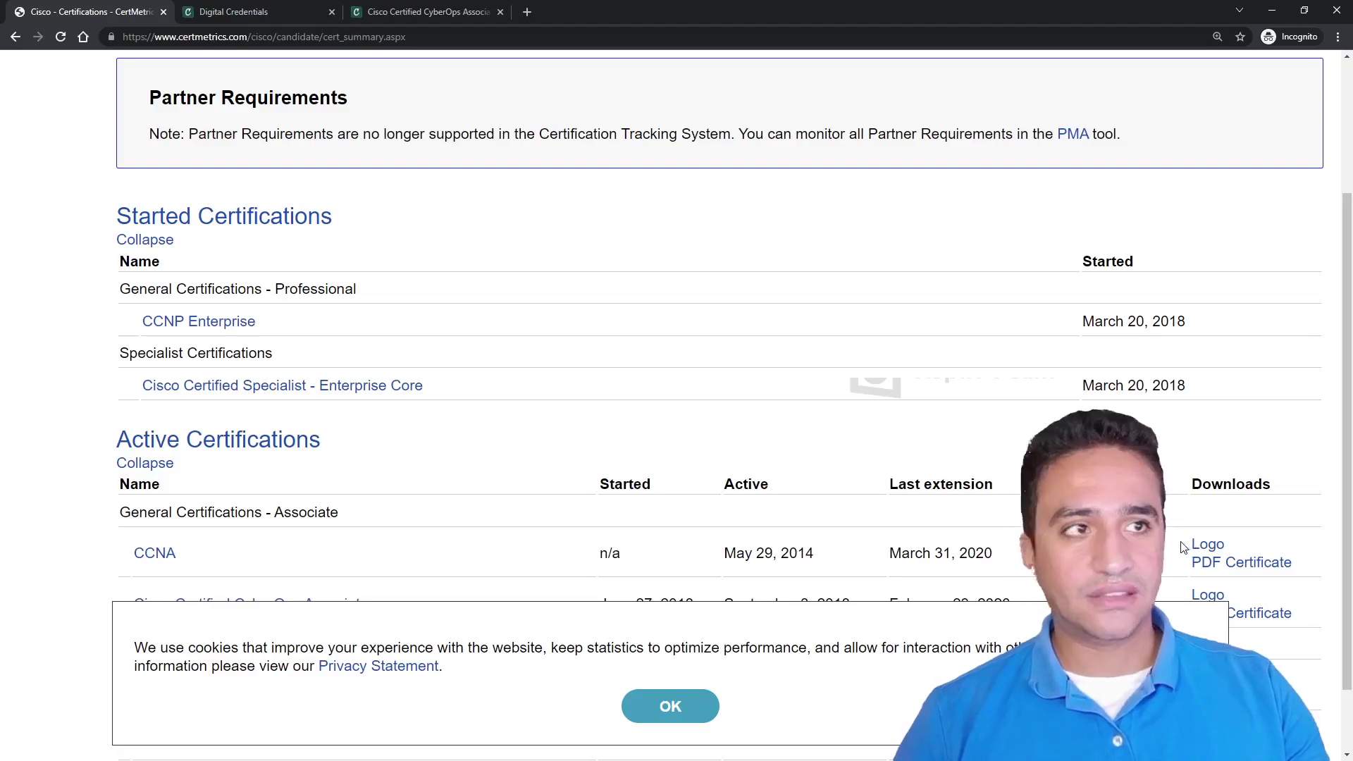
# Review the CCNA row on the Certifications page, then switch to the Credly Digital Credentials tab.
pyautogui.scroll(3, 846, 493)
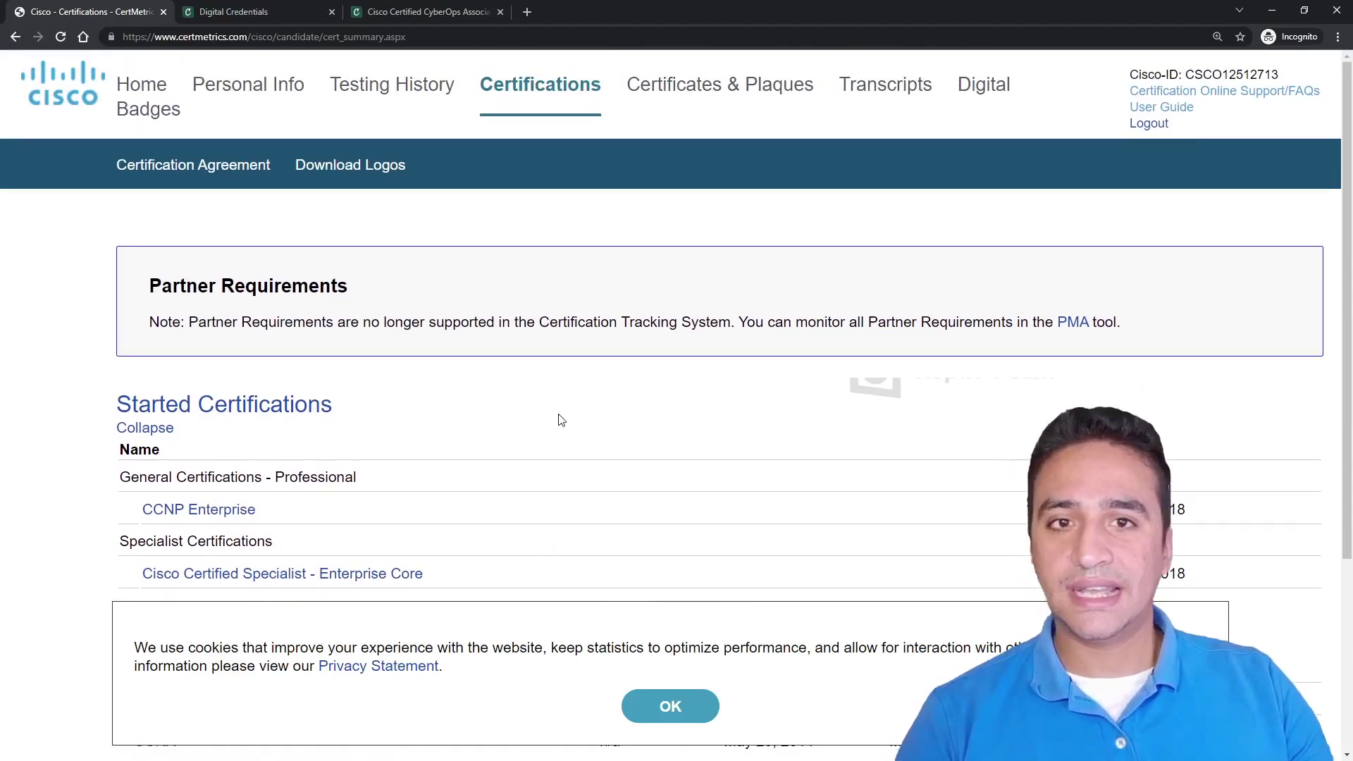
pyautogui.scroll(-4, 1212, 366)
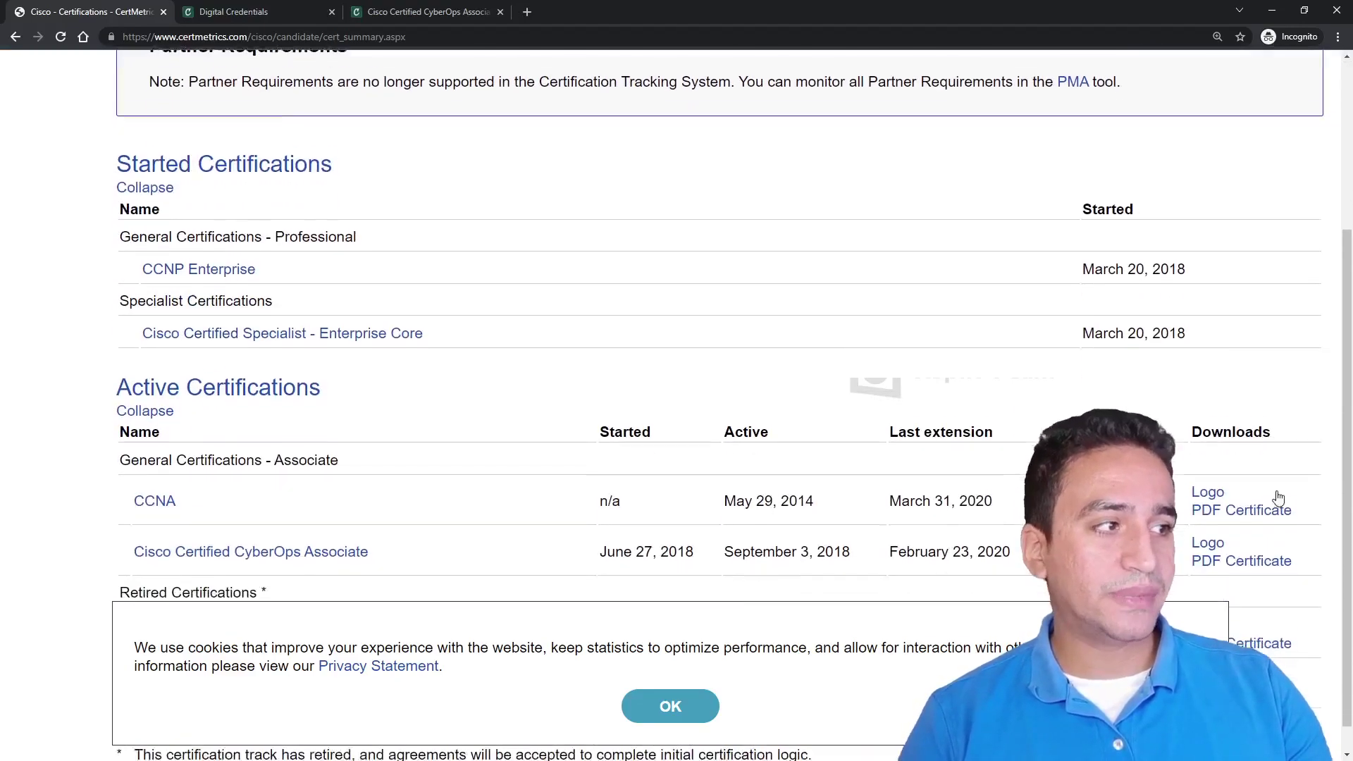
pyautogui.scroll(1, 1259, 485)
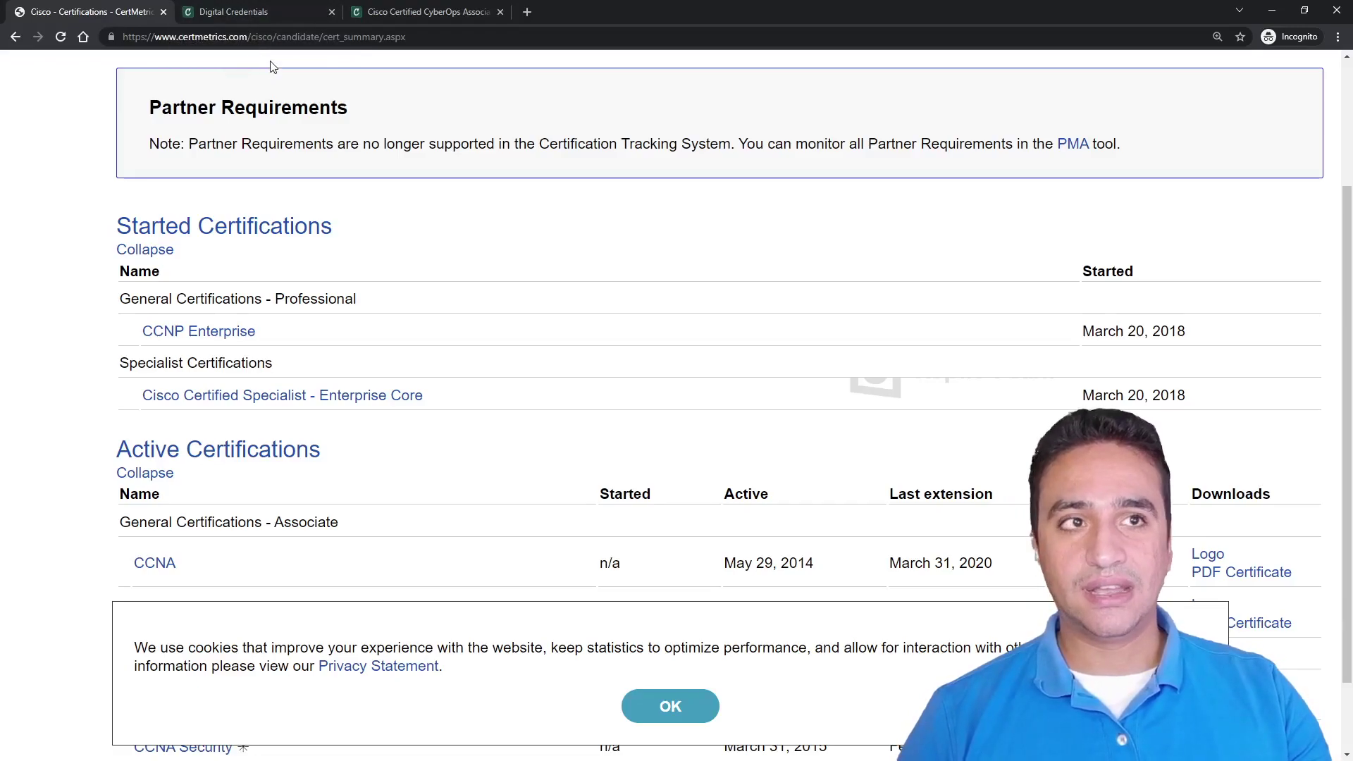
pyautogui.click(252, 11)
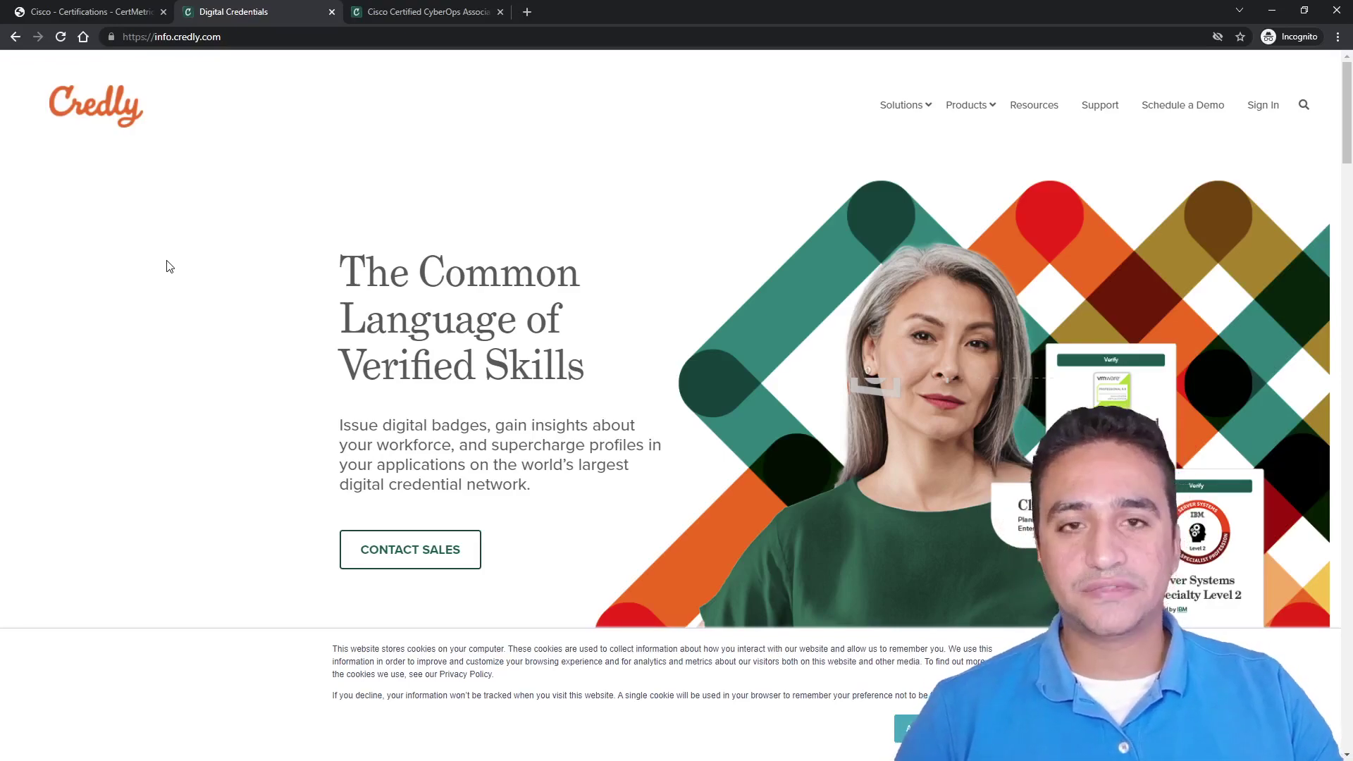
# Open the Cisco Certified CyberOps Associate badge and select its description paragraph.
pyautogui.click(416, 12)
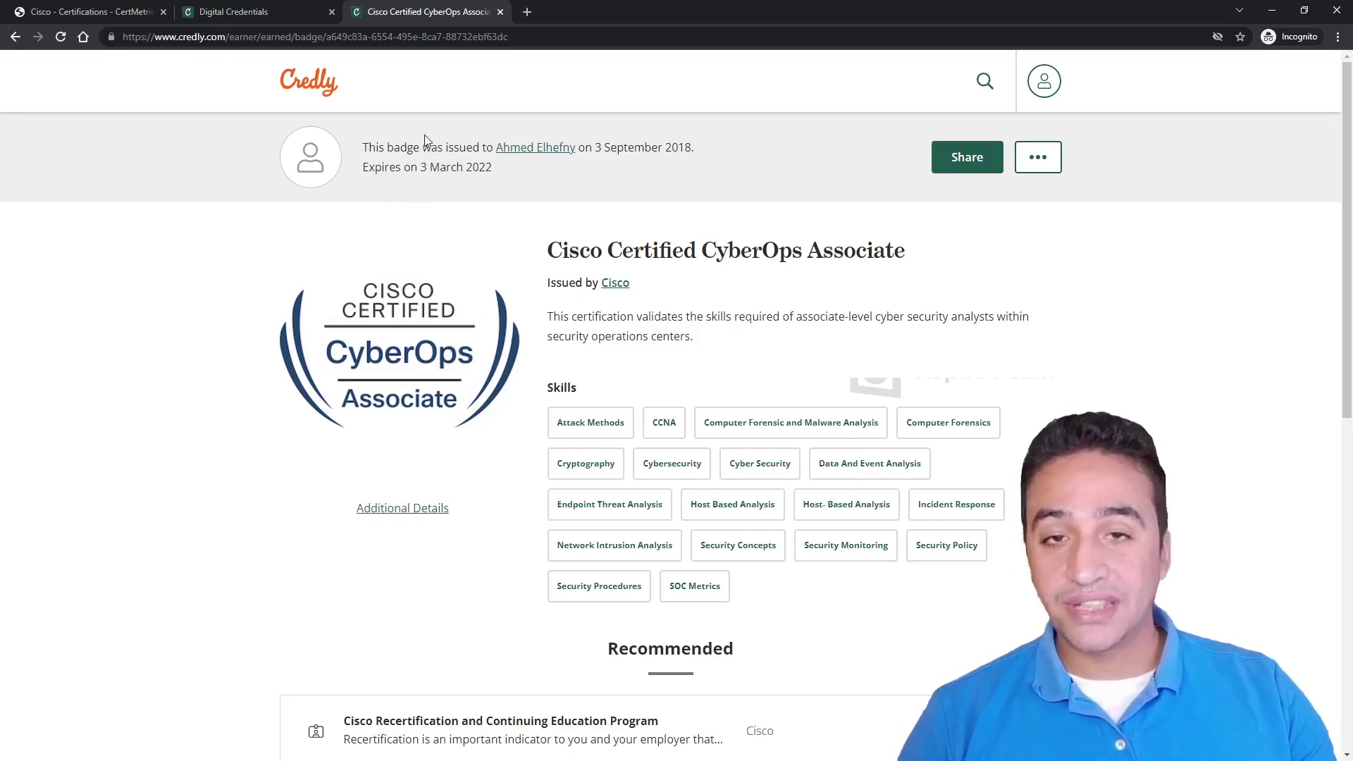
pyautogui.scroll(-2, 573, 375)
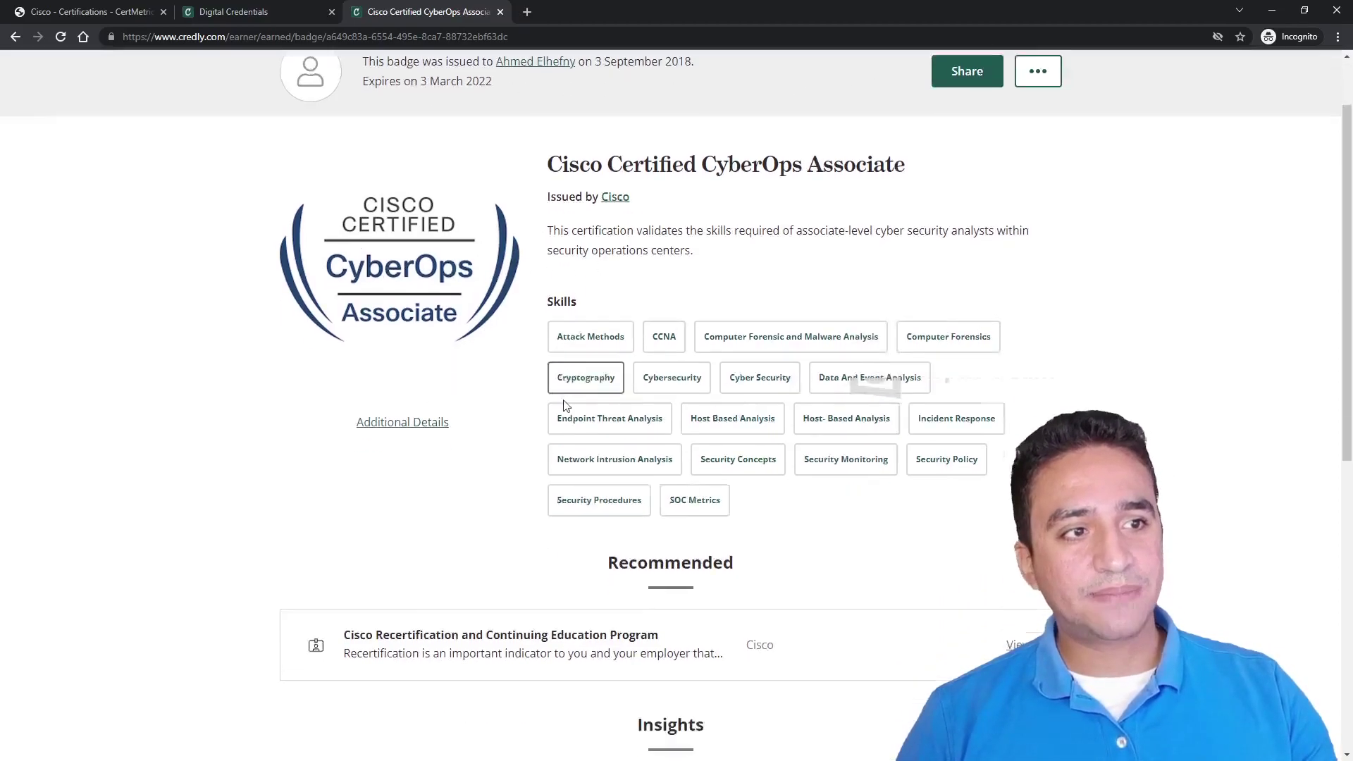
pyautogui.scroll(2, 589, 425)
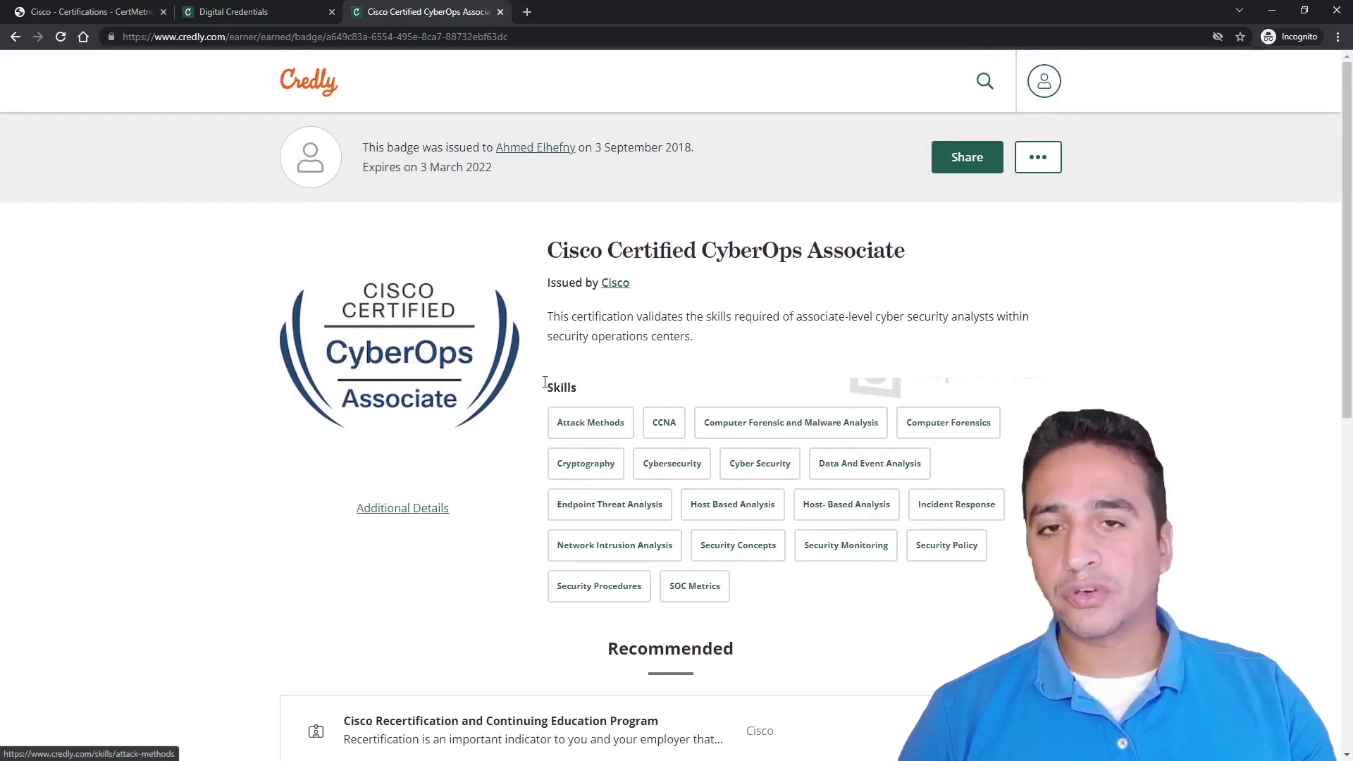
pyautogui.moveTo(551, 321); pyautogui.dragTo(699, 336)
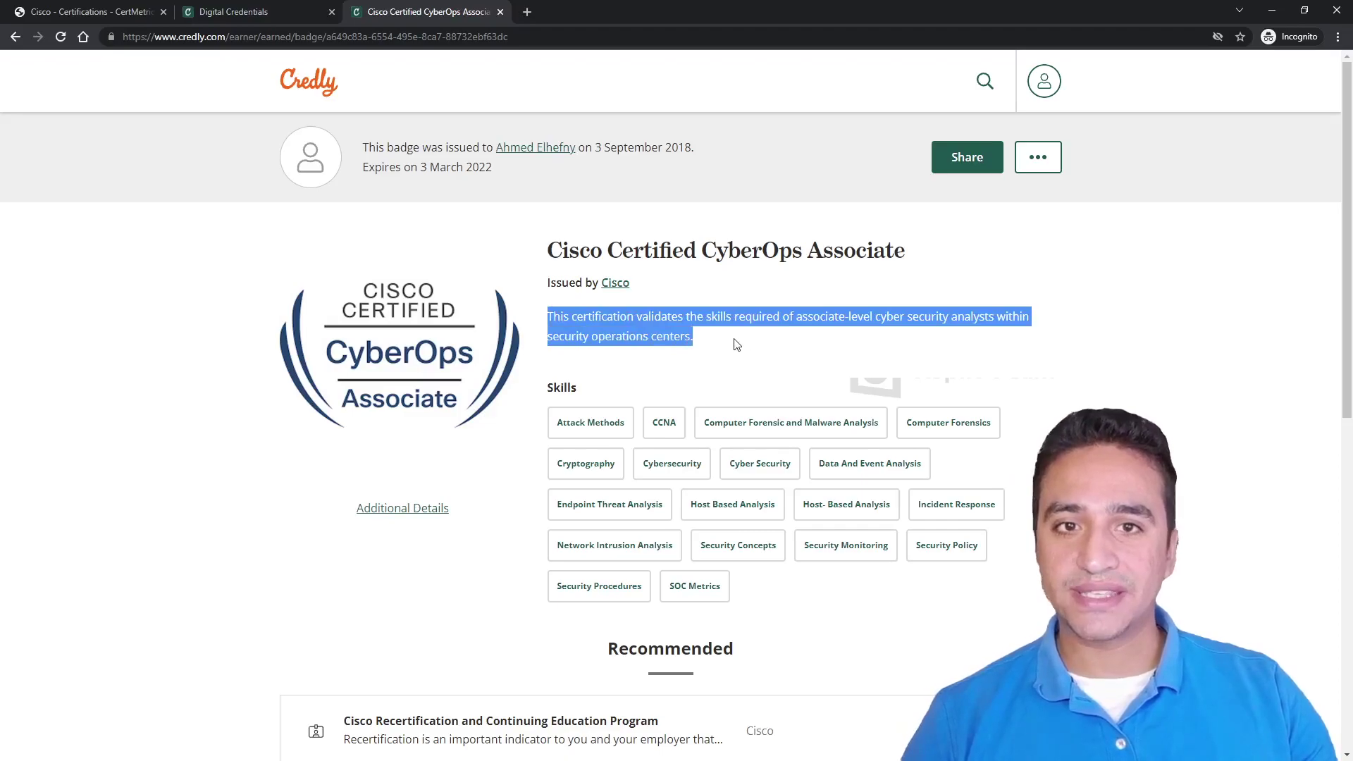
# Review the badge's Skills, Insights and Related sections, then return to Earned Badges.
pyautogui.scroll(-1, 702, 402)
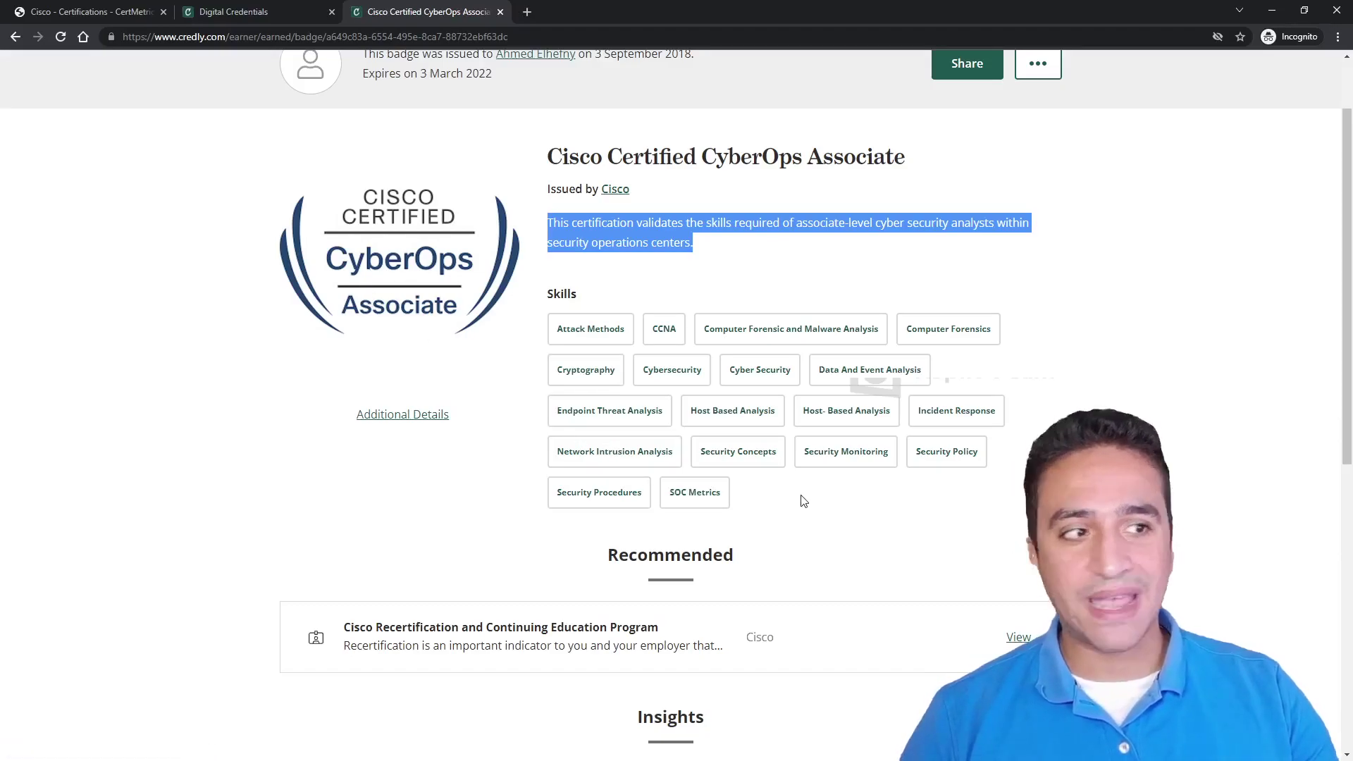
pyautogui.scroll(-2, 801, 504)
pyautogui.scroll(-1, 568, 498)
pyautogui.scroll(-3, 568, 498)
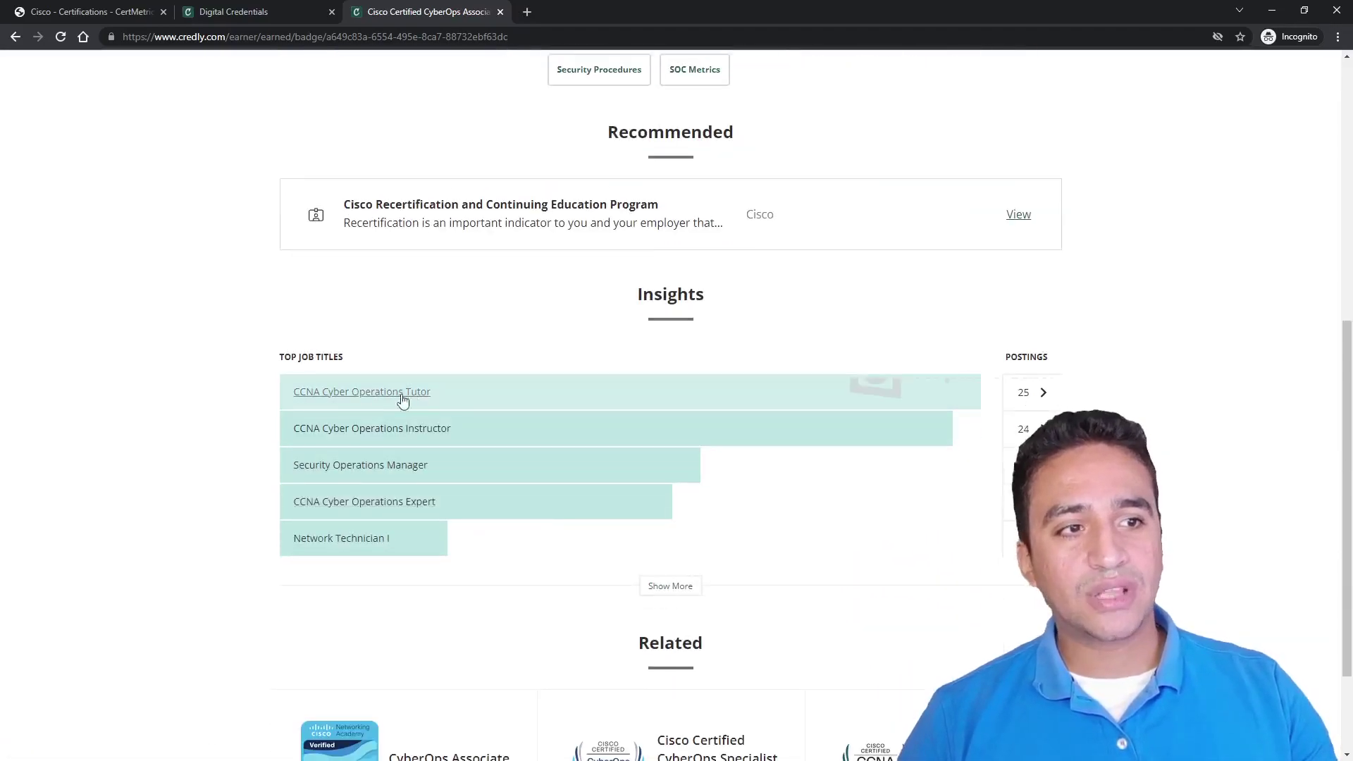
pyautogui.scroll(-2, 374, 402)
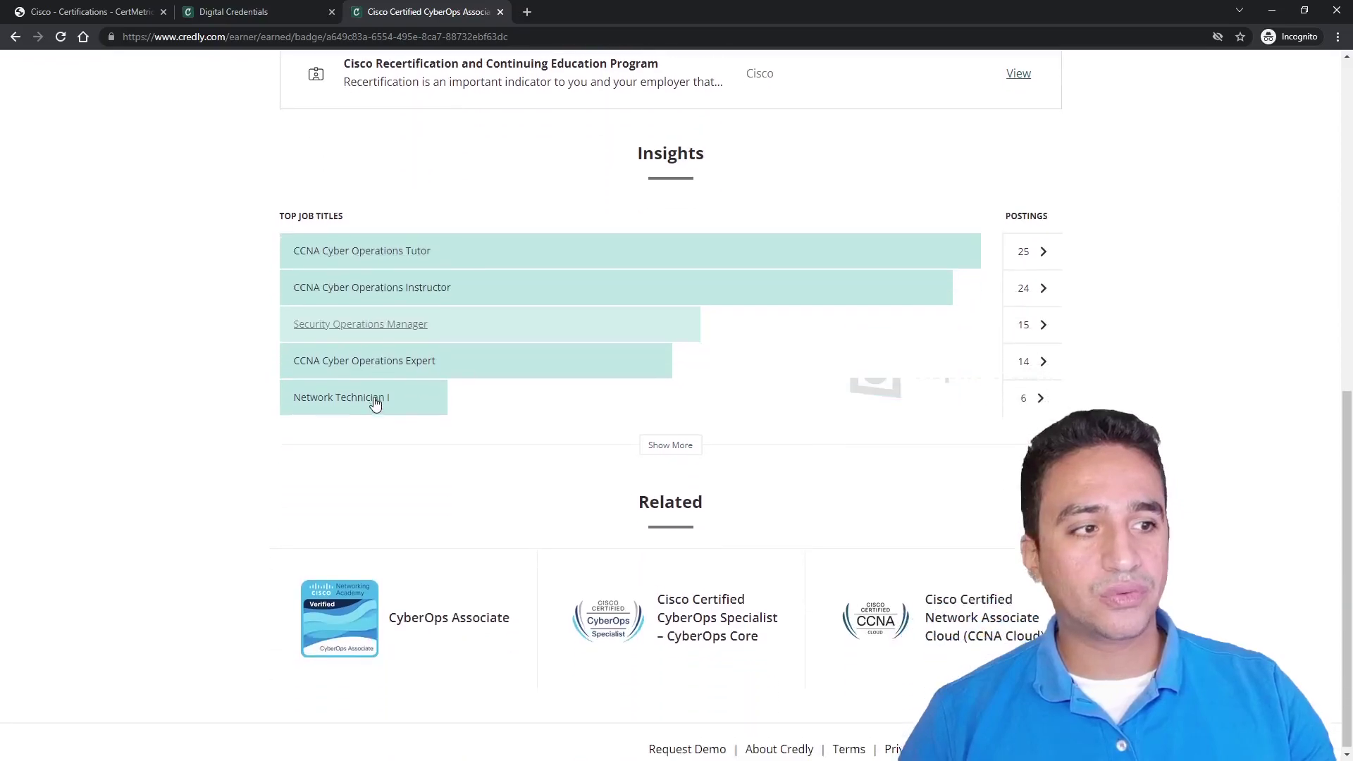
pyautogui.scroll(1, 382, 258)
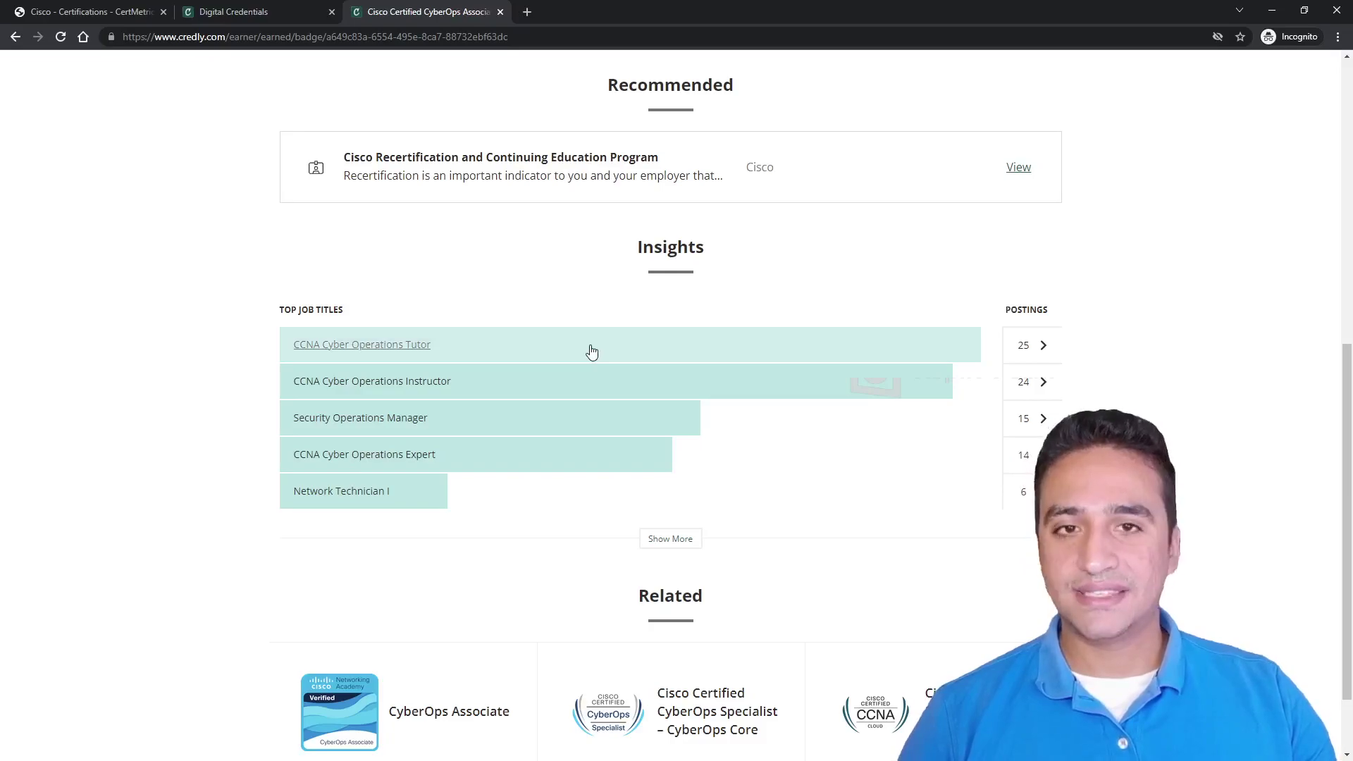
pyautogui.scroll(8, 676, 388)
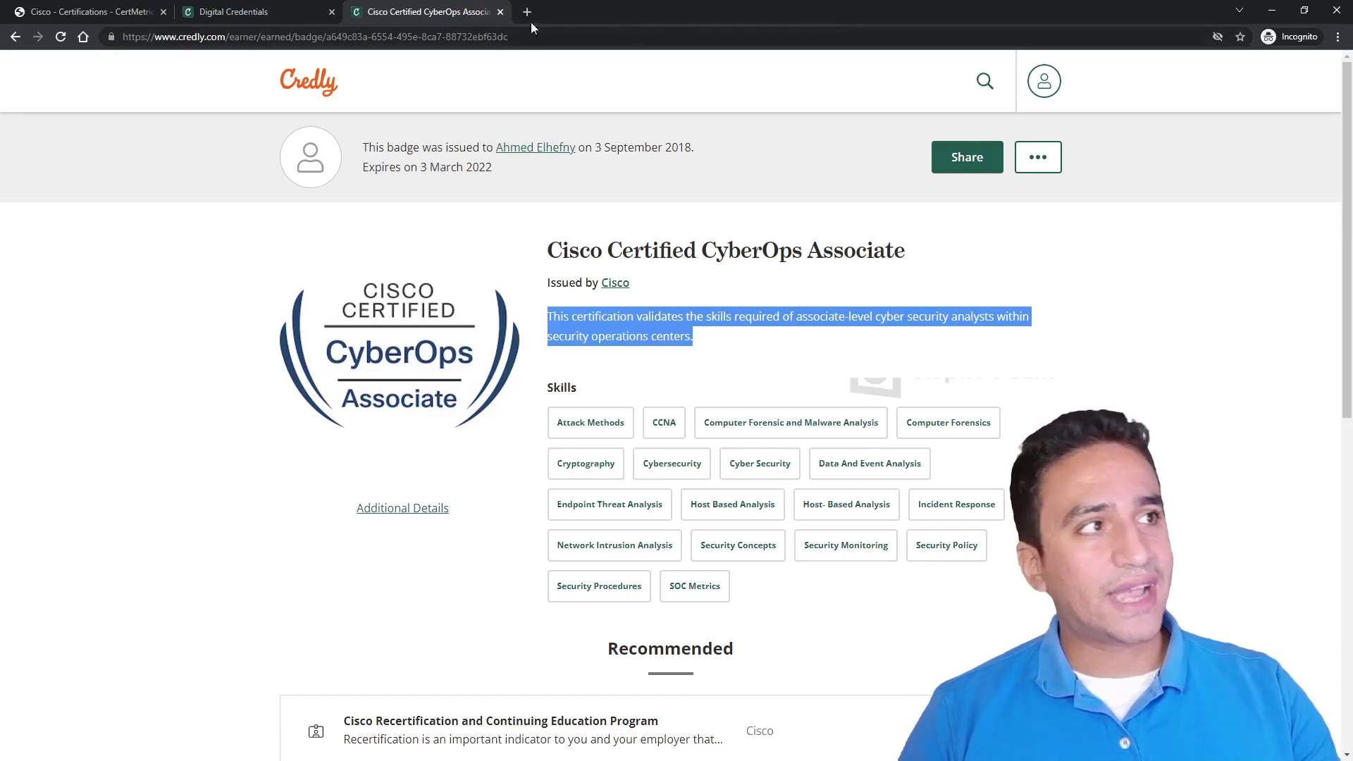
pyautogui.click(15, 36)
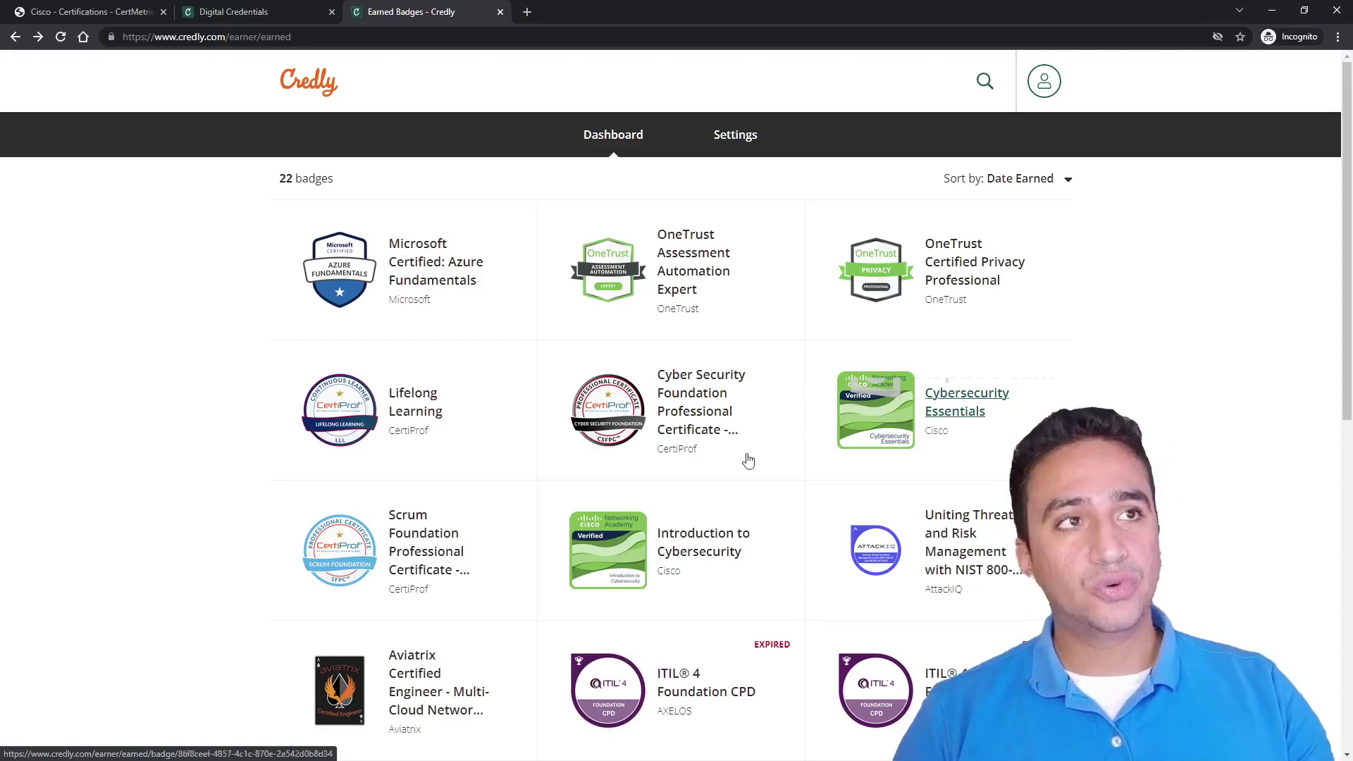
# Minimise Chrome, the Word notes and the Foxit Reader CCNA manual.
pyautogui.click(1272, 10)
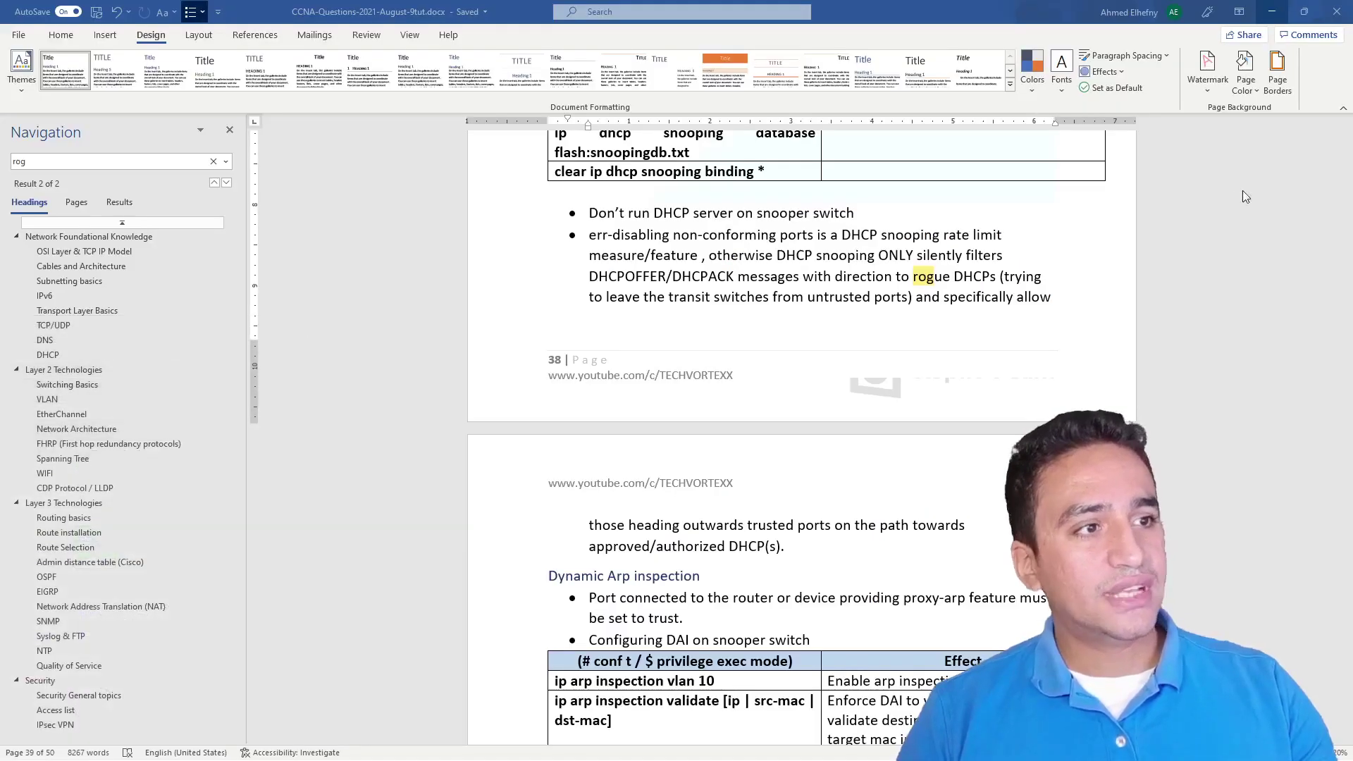
pyautogui.click(1272, 10)
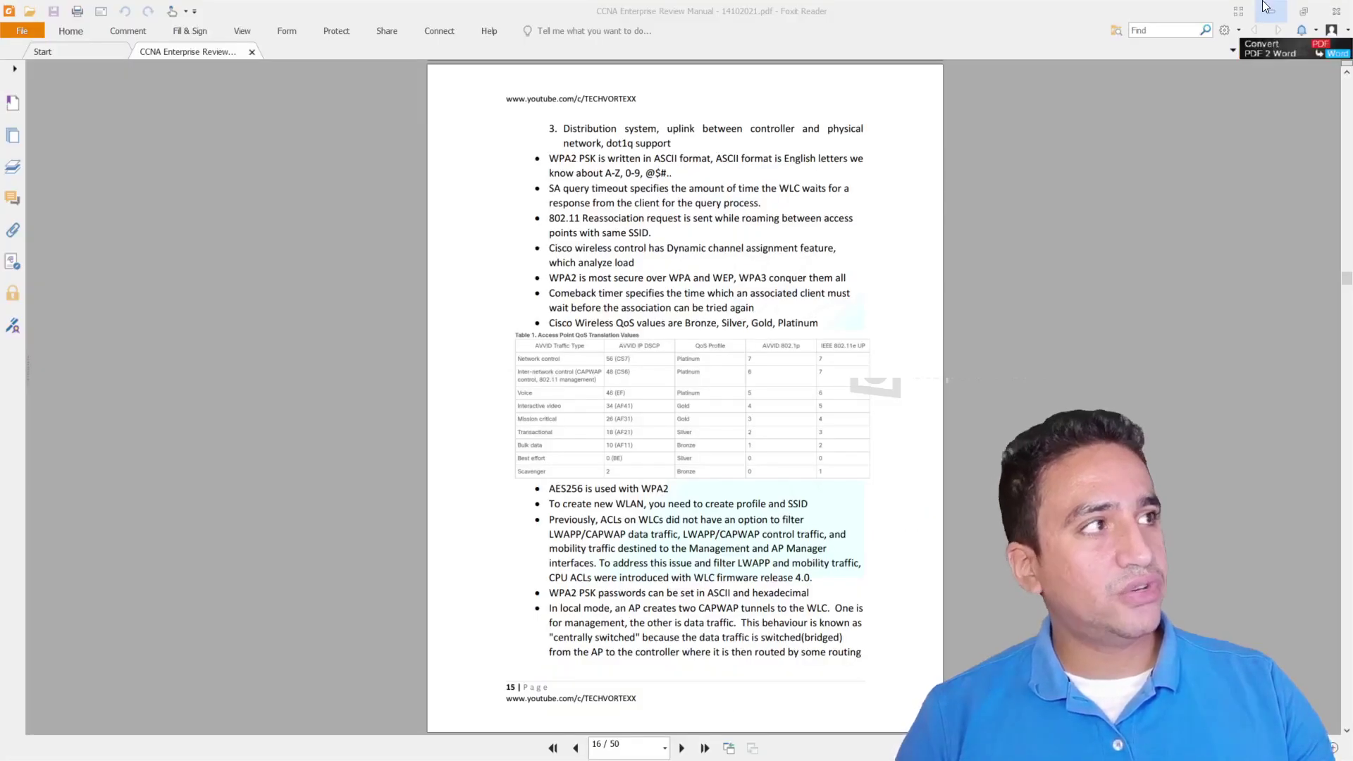
pyautogui.click(1271, 10)
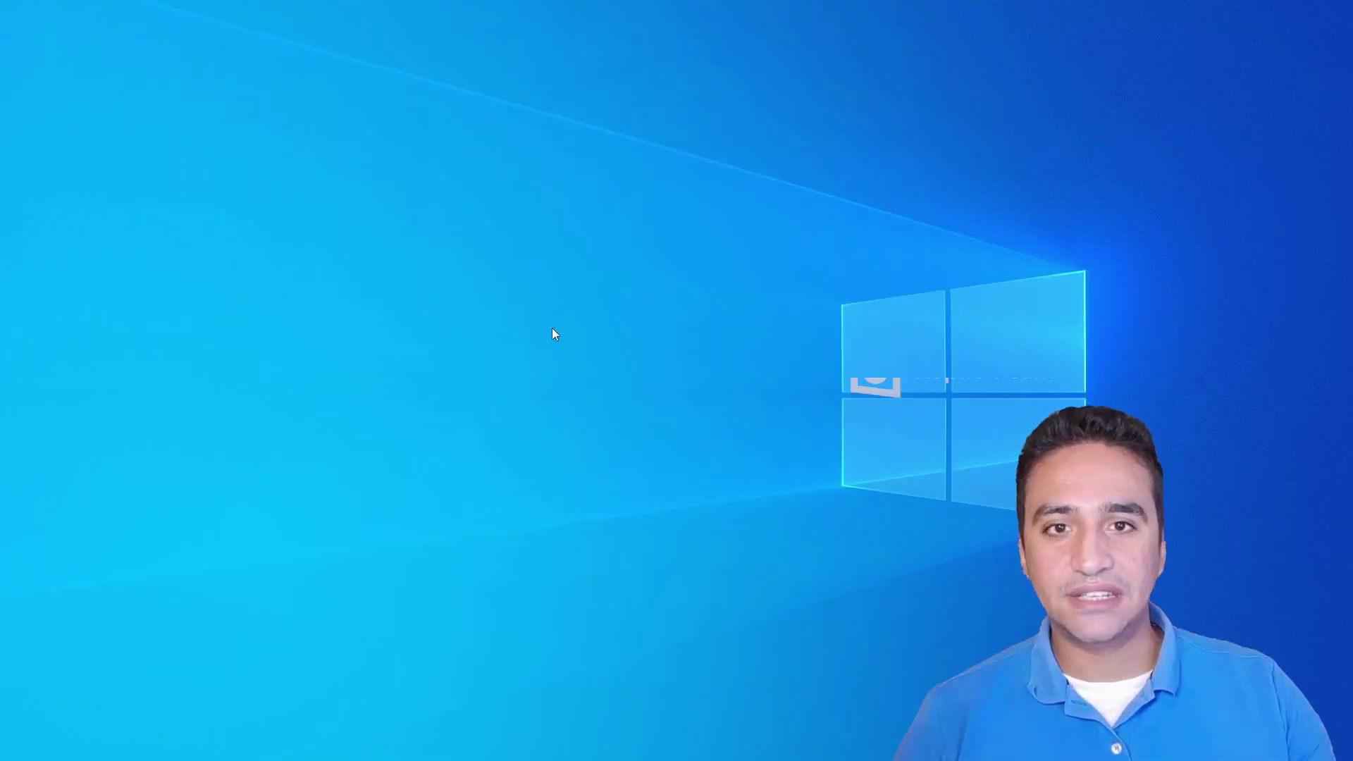